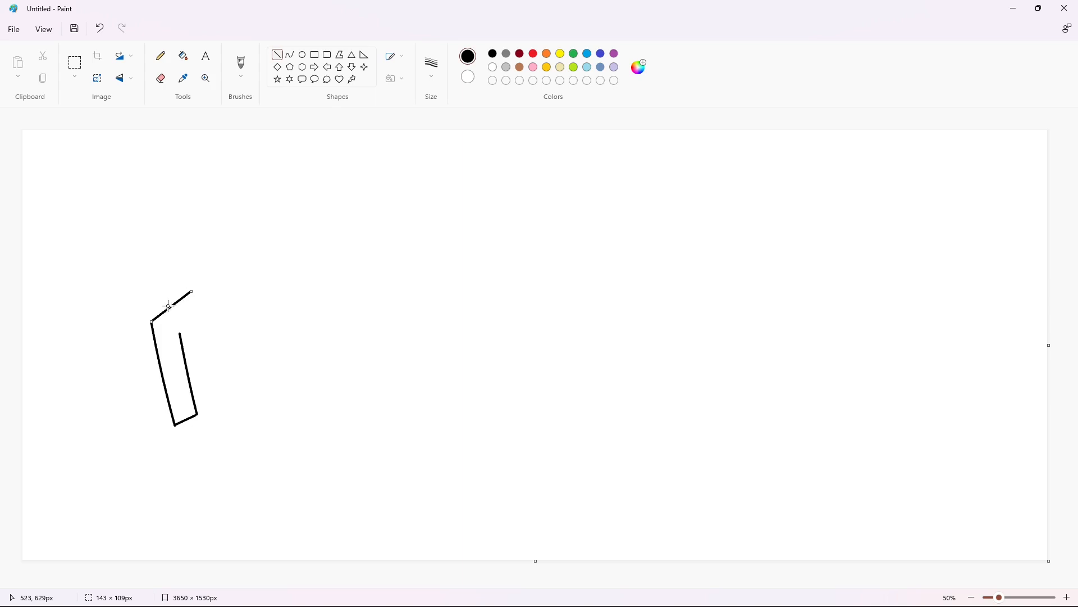
# Redraw the first letter's top edge as a curve and complete the block letter A with its second leg and crossbar
pyautogui.hotkey('ctrl', 'z')
pyautogui.moveTo(152, 323)
pyautogui.mouseDown()
pyautogui.moveTo(193, 291)
pyautogui.moveTo(259, 379)
pyautogui.moveTo(240, 390)
pyautogui.moveTo(188, 327)
pyautogui.mouseUp()
pyautogui.click(222, 320)
pyautogui.click(223, 320)
pyautogui.click(300, 346)
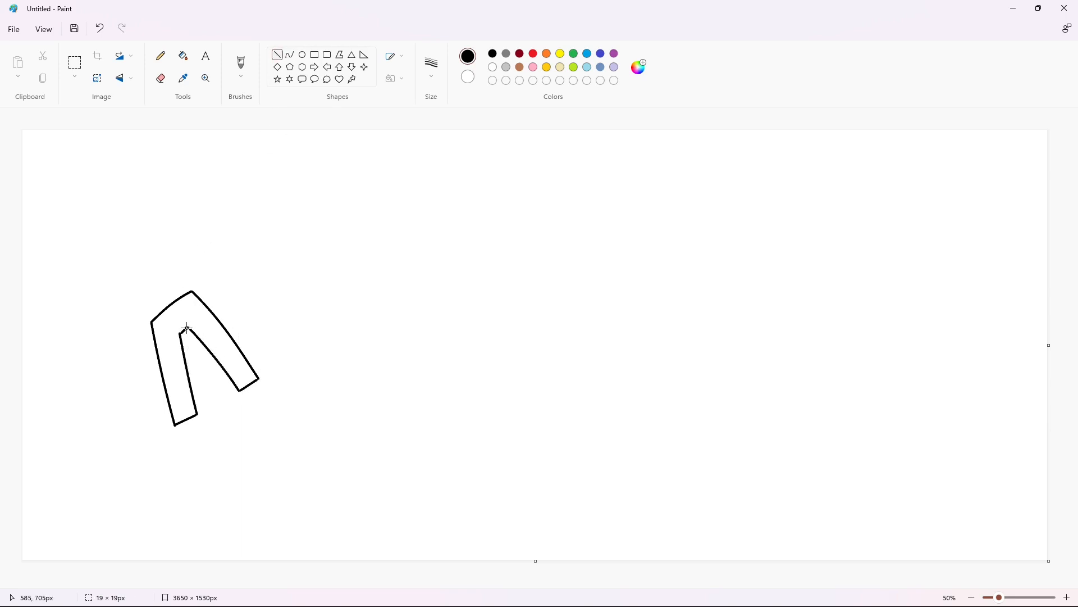
pyautogui.moveTo(191, 387); pyautogui.dragTo(218, 364)
# Draw a purple arched guide curve about 2735 px wide, running from beneath the A across the canvas
pyautogui.click(290, 54)
pyautogui.click(615, 54)
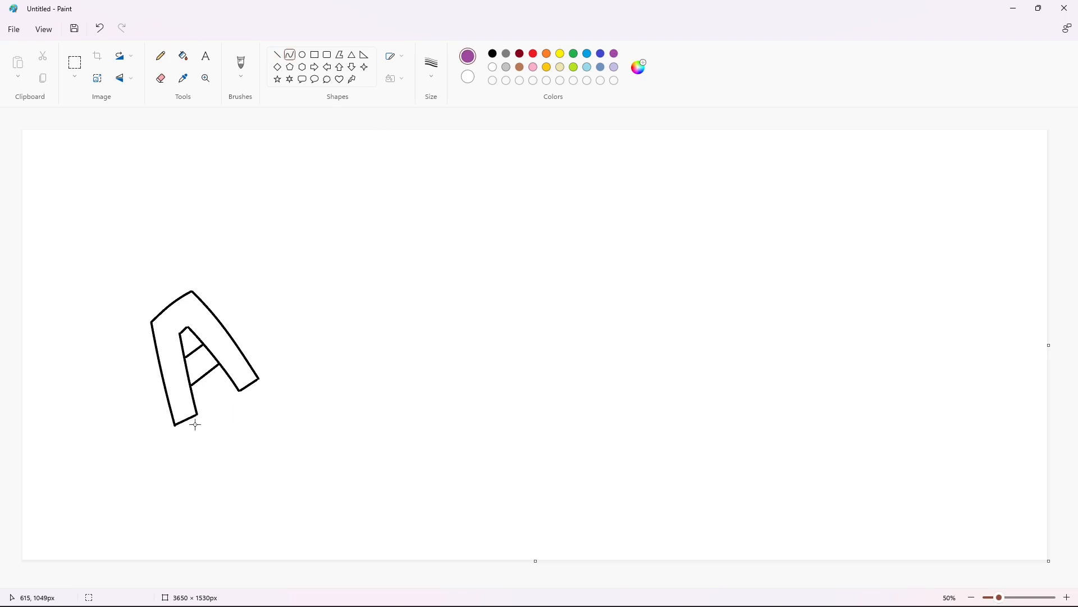
pyautogui.moveTo(175, 431); pyautogui.dragTo(919, 431)
pyautogui.click(438, 330)
pyautogui.moveTo(438, 330); pyautogui.dragTo(710, 404)
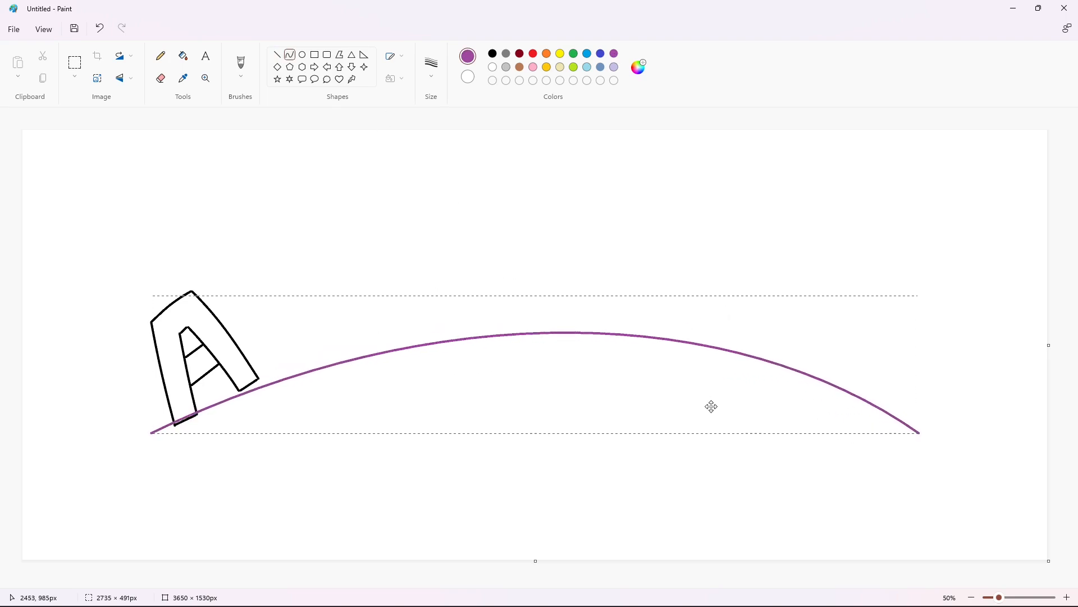
pyautogui.click(798, 196)
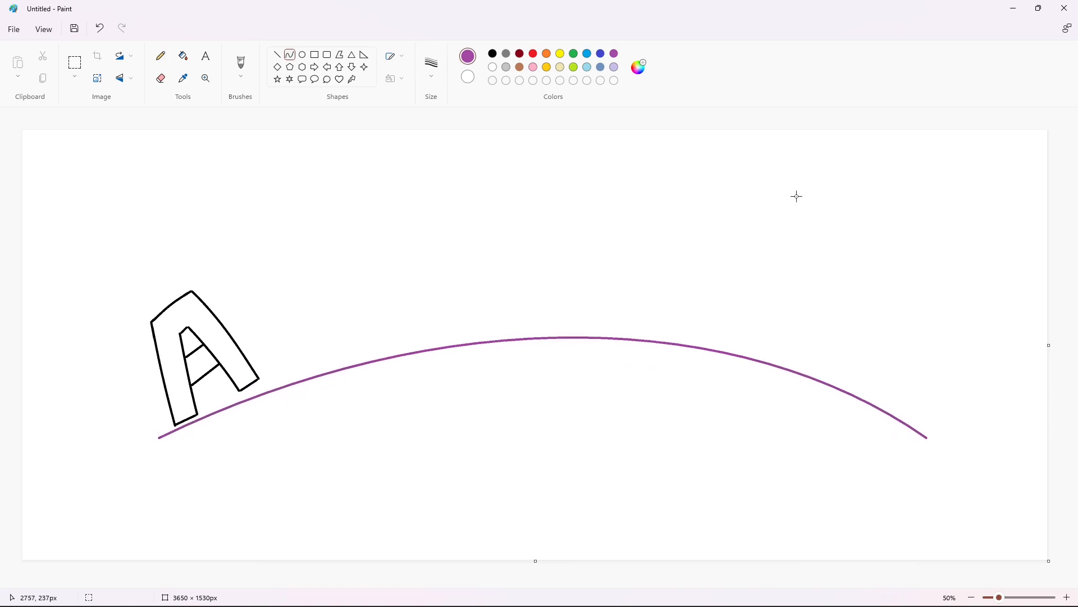
# Draw a second, shorter purple arched guide about 2043 px wide below the first one
pyautogui.moveTo(274, 519); pyautogui.dragTo(844, 519)
pyautogui.click(467, 455)
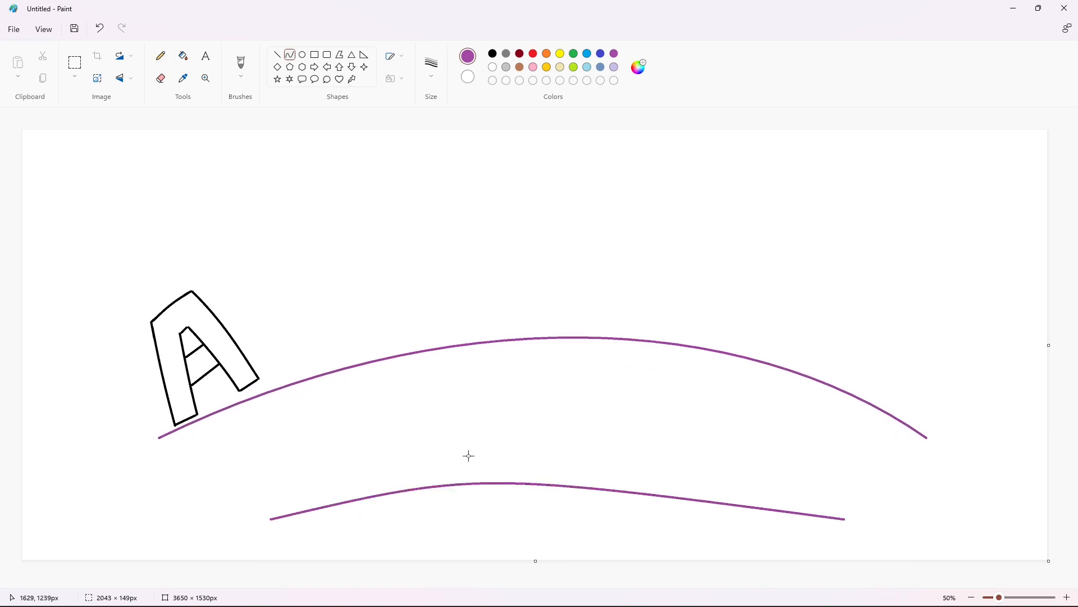
pyautogui.click(684, 419)
pyautogui.moveTo(824, 444); pyautogui.dragTo(822, 453)
pyautogui.click(905, 483)
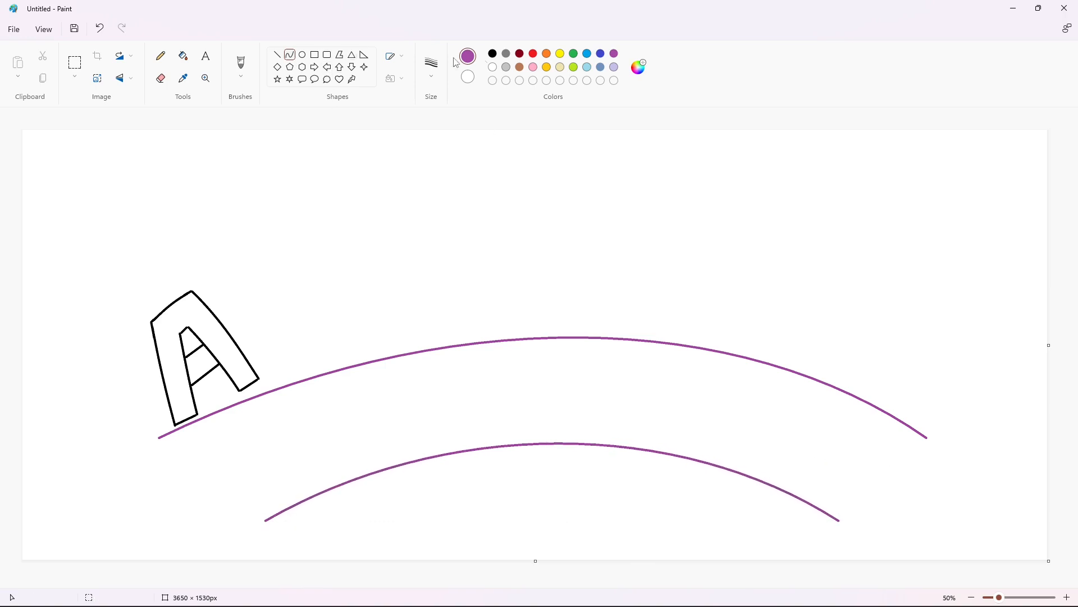
# Draw a black outlined block letter N beside the A, standing on the upper guide with slightly curved sides
pyautogui.click(492, 53)
pyautogui.moveTo(228, 290)
pyautogui.mouseDown()
pyautogui.moveTo(273, 387)
pyautogui.moveTo(290, 375)
pyautogui.moveTo(270, 330)
pyautogui.moveTo(322, 373)
pyautogui.moveTo(339, 361)
pyautogui.mouseUp()
pyautogui.click(289, 342)
pyautogui.click(295, 344)
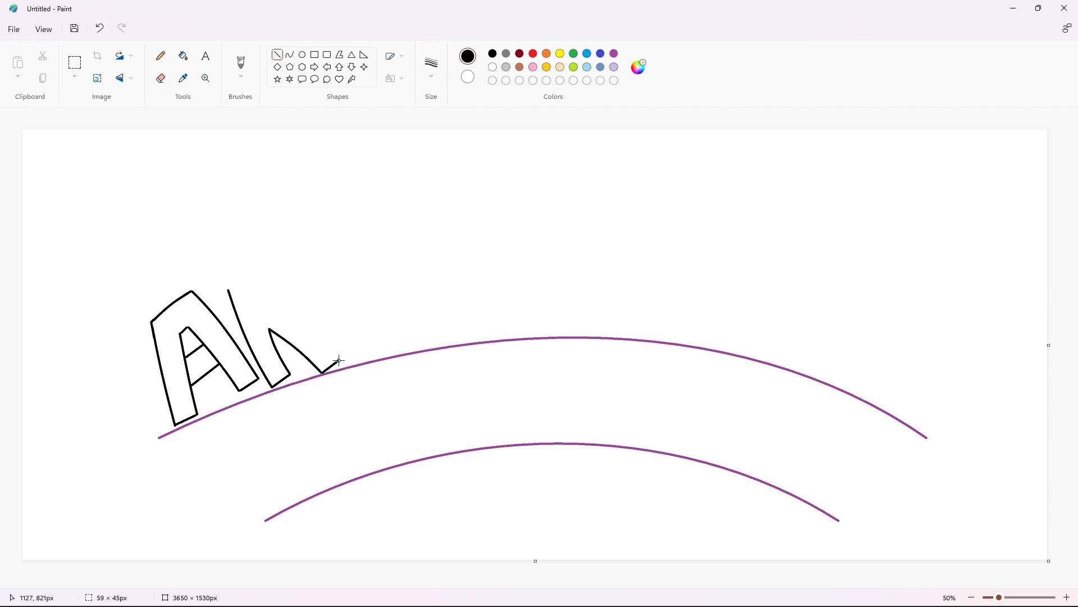
pyautogui.moveTo(231, 289)
pyautogui.mouseDown()
pyautogui.moveTo(252, 279)
pyautogui.moveTo(304, 320)
pyautogui.moveTo(287, 274)
pyautogui.moveTo(309, 263)
pyautogui.moveTo(340, 359)
pyautogui.mouseUp()
pyautogui.click(290, 55)
pyautogui.click(290, 54)
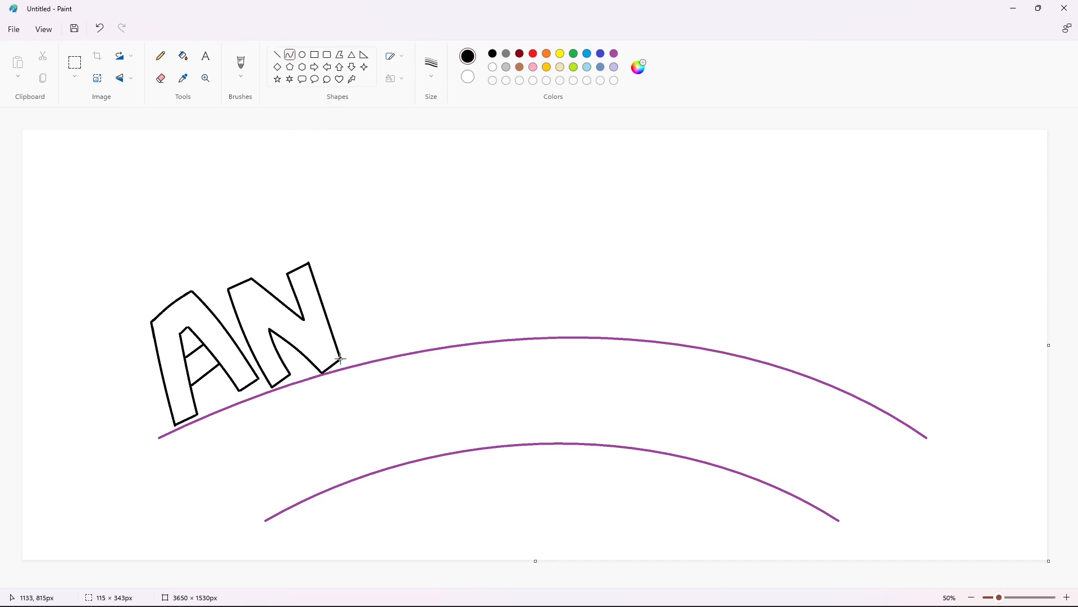
pyautogui.click(324, 292)
# Copy the area around the N and place the duplicate in the canvas's upper-left corner
pyautogui.click(75, 62)
pyautogui.moveTo(187, 238); pyautogui.dragTo(376, 394)
pyautogui.click(496, 382)
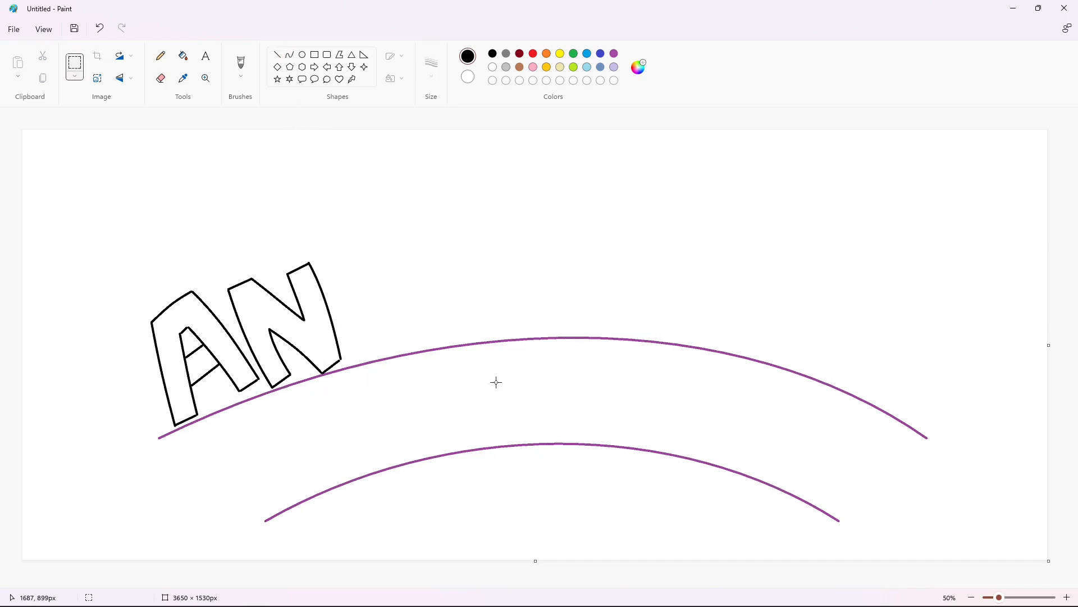
pyautogui.moveTo(198, 236); pyautogui.dragTo(366, 409)
pyautogui.hotkey('ctrl', 'c')
pyautogui.hotkey('ctrl', 'v')
pyautogui.moveTo(122, 212); pyautogui.dragTo(155, 194)
pyautogui.click(232, 157)
# Remove the leftover parts of the A from the duplicate by filling their outlines with white
pyautogui.click(183, 56)
pyautogui.click(493, 66)
pyautogui.click(163, 253)
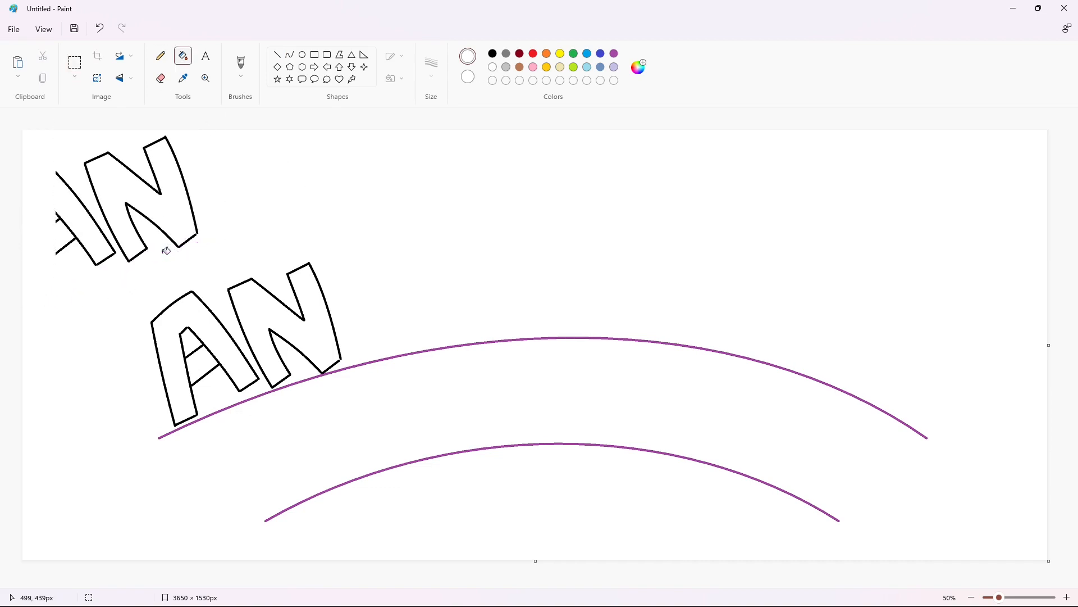
pyautogui.click(104, 238)
# Duplicate the isolated N with transparent selection turned on and place the copy beside the original N on the arc
pyautogui.click(74, 62)
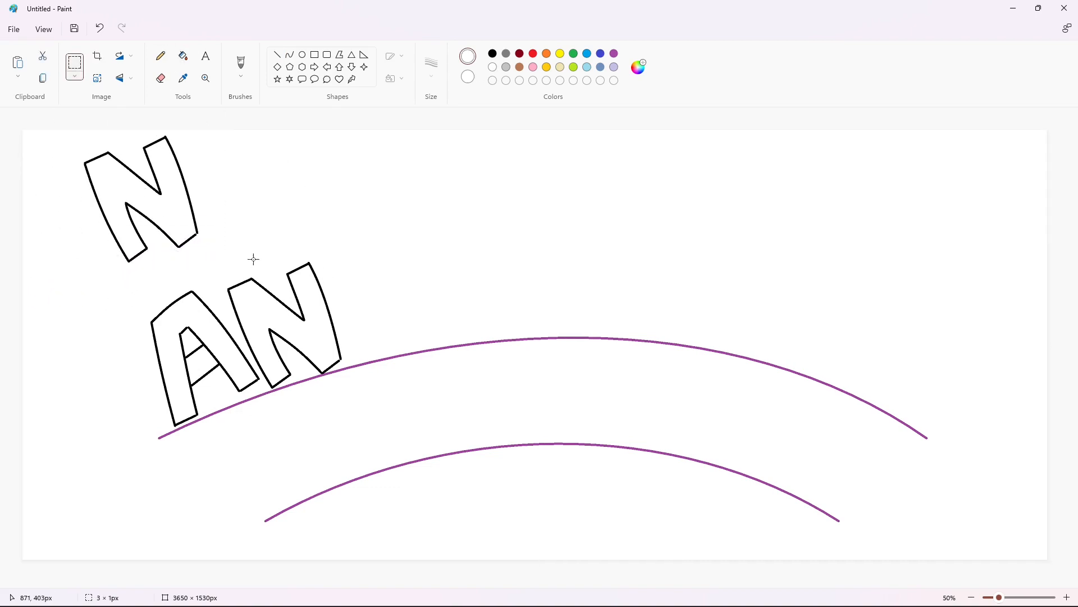
pyautogui.moveTo(236, 271); pyautogui.dragTo(22, 130)
pyautogui.hotkey('ctrl', 'c')
pyautogui.click(419, 214)
pyautogui.hotkey('ctrl', 'v')
pyautogui.click(75, 77)
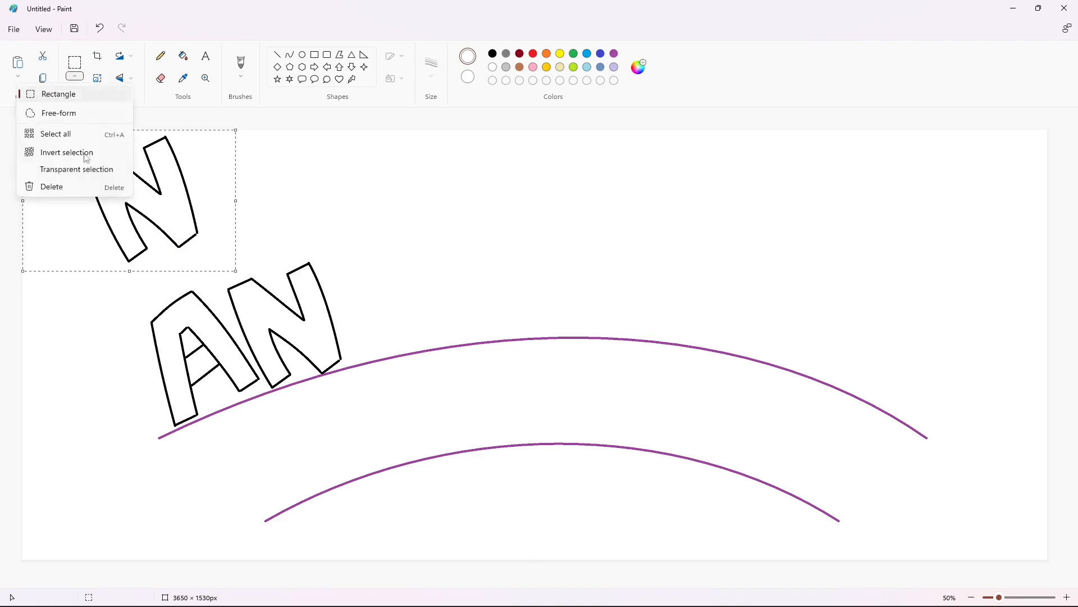
pyautogui.click(89, 168)
pyautogui.moveTo(221, 229); pyautogui.dragTo(456, 328)
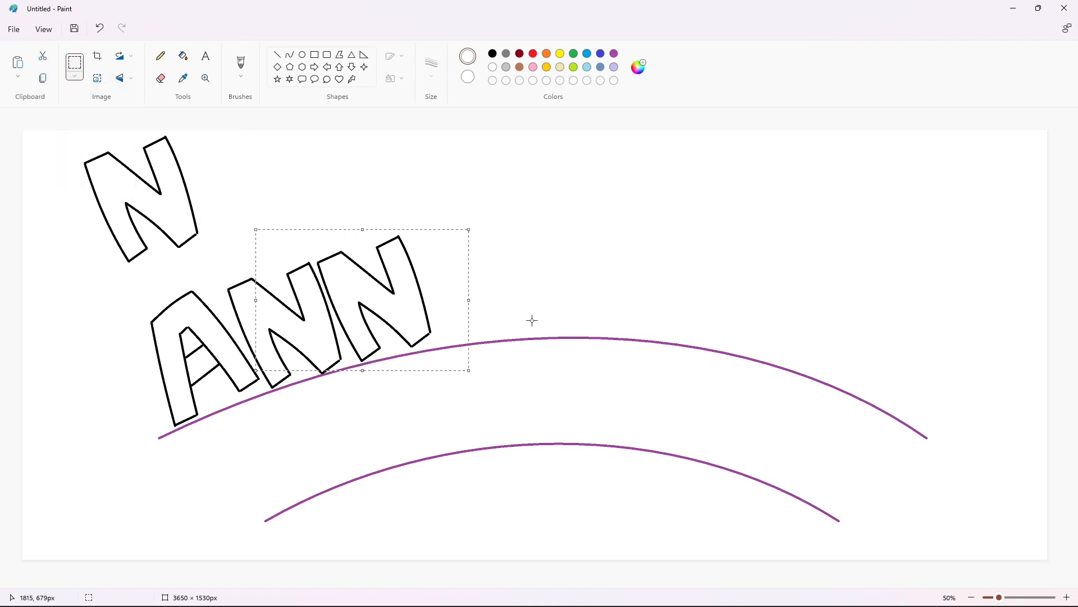
# Nudge the placed N copy slightly up and left, closer to the original N
pyautogui.press('Up')
pyautogui.press('Up')
pyautogui.press('Up')
pyautogui.press('Up')
pyautogui.press('Up')
pyautogui.press('Up')
pyautogui.press('Up')
pyautogui.press('Up')
pyautogui.press('Up')
pyautogui.press('Left')
pyautogui.press('Left')
pyautogui.press('Left')
pyautogui.press('Left')
pyautogui.press('Left')
pyautogui.press('Left')
pyautogui.press('Left')
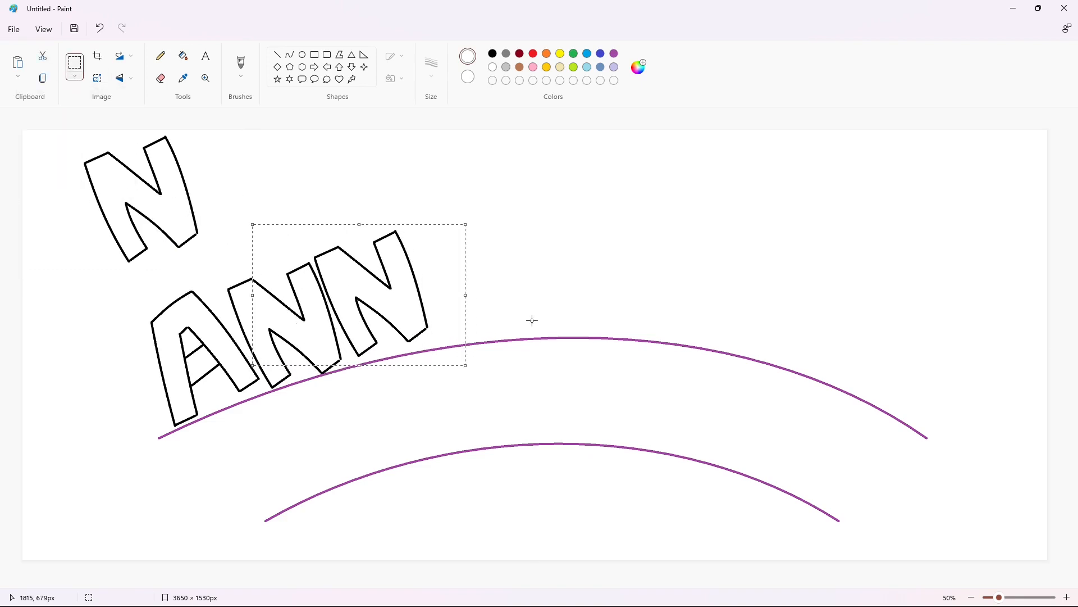
# Delete the placed N copy and fill the spare N's outline with white to erase it
pyautogui.press('Delete')
pyautogui.click(183, 56)
pyautogui.click(179, 164)
# Start a second black N on the upper guide with its top edge, left stem and lower diagonal as curves
pyautogui.click(289, 55)
pyautogui.click(492, 53)
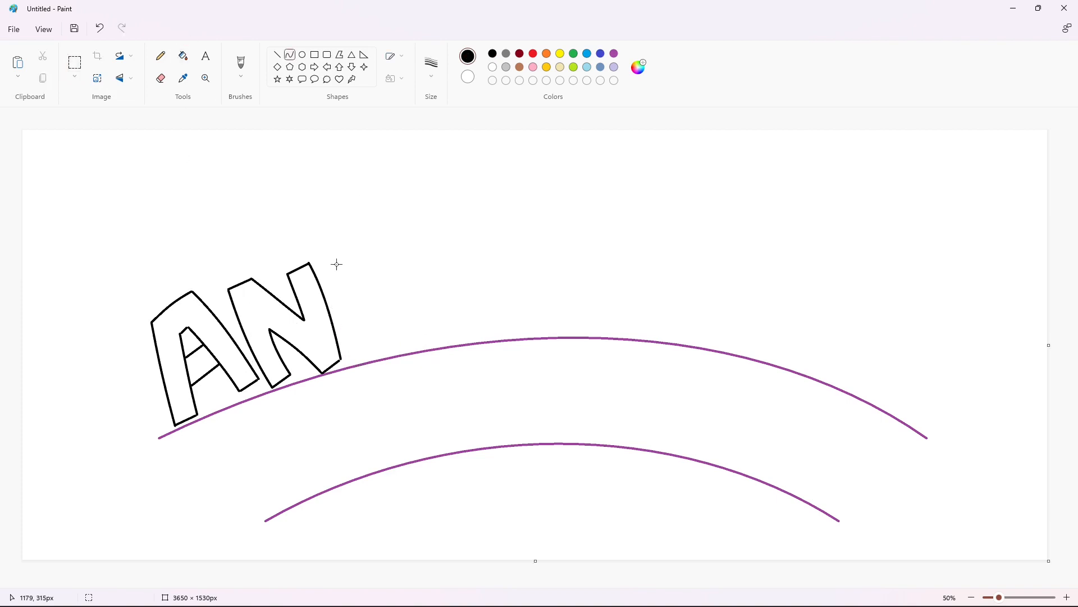
pyautogui.moveTo(320, 256)
pyautogui.mouseDown()
pyautogui.moveTo(355, 359)
pyautogui.moveTo(374, 347)
pyautogui.moveTo(346, 246)
pyautogui.mouseUp()
pyautogui.doubleClick(334, 310)
pyautogui.moveTo(375, 347)
pyautogui.mouseDown()
pyautogui.moveTo(361, 301)
pyautogui.moveTo(407, 349)
pyautogui.mouseUp()
pyautogui.doubleClick(364, 320)
pyautogui.doubleClick(377, 311)
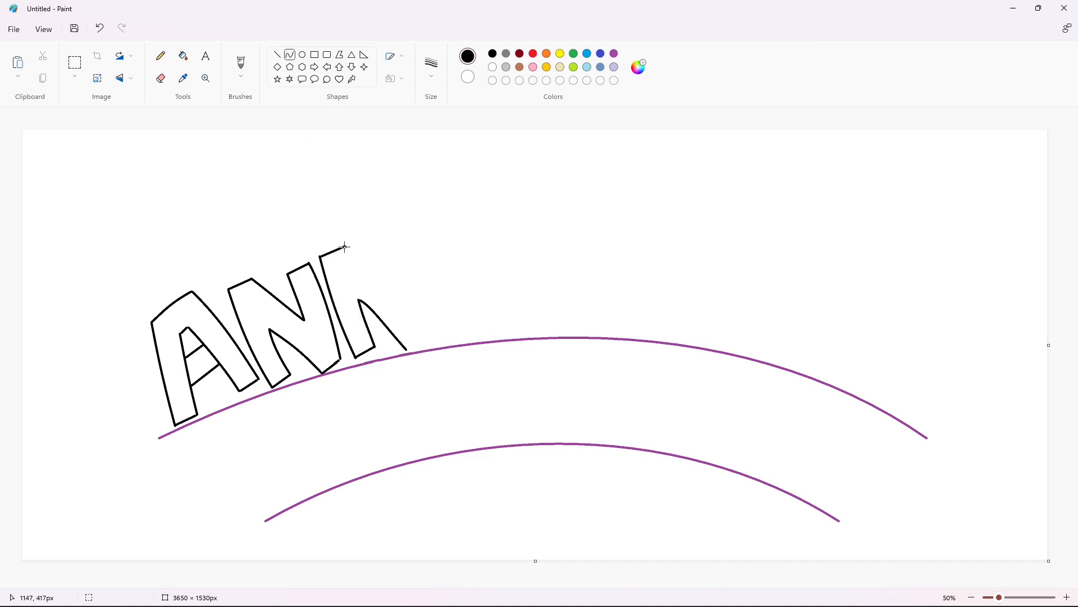
# Complete the second N with its upper diagonal, right stem and closing edges, bowing the outer right side
pyautogui.moveTo(345, 246); pyautogui.dragTo(379, 245)
pyautogui.moveTo(407, 349); pyautogui.dragTo(427, 340)
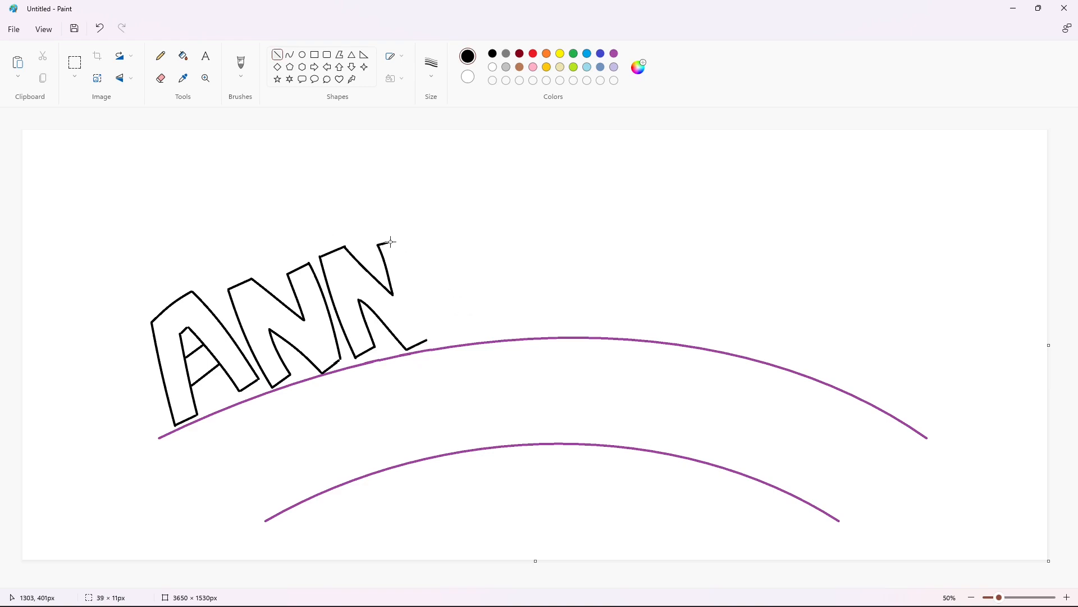
pyautogui.moveTo(390, 242)
pyautogui.mouseDown()
pyautogui.moveTo(403, 236)
pyautogui.moveTo(427, 339)
pyautogui.mouseUp()
pyautogui.click(290, 55)
pyautogui.click(414, 272)
pyautogui.click(419, 297)
# Try an ellipse of about 421 × 447 px beside the second N as the outer outline of the O
pyautogui.click(302, 55)
pyautogui.moveTo(425, 216); pyautogui.dragTo(532, 326)
pyautogui.moveTo(481, 216); pyautogui.dragTo(481, 197)
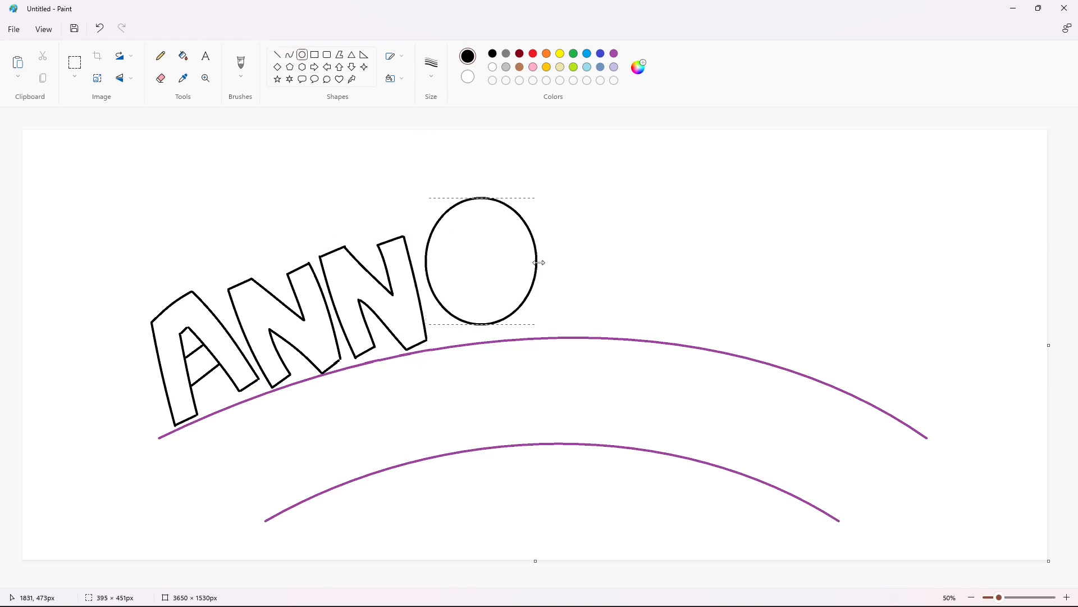
pyautogui.moveTo(541, 260); pyautogui.dragTo(538, 260)
pyautogui.moveTo(422, 261); pyautogui.dragTo(421, 261)
pyautogui.moveTo(481, 198); pyautogui.dragTo(482, 202)
pyautogui.moveTo(479, 324); pyautogui.dragTo(476, 323)
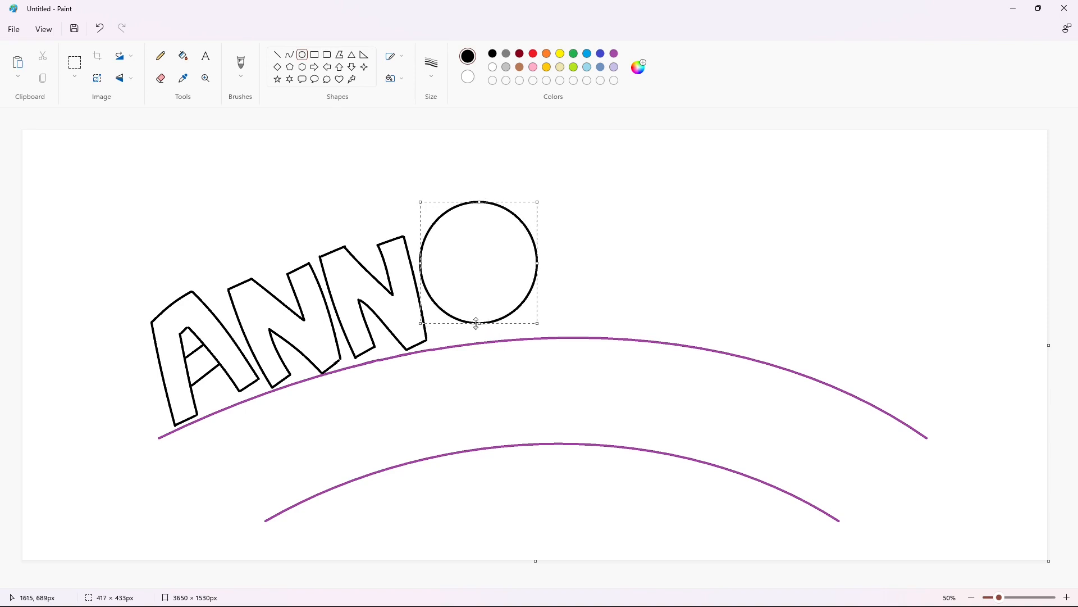
pyautogui.moveTo(480, 202); pyautogui.dragTo(484, 199)
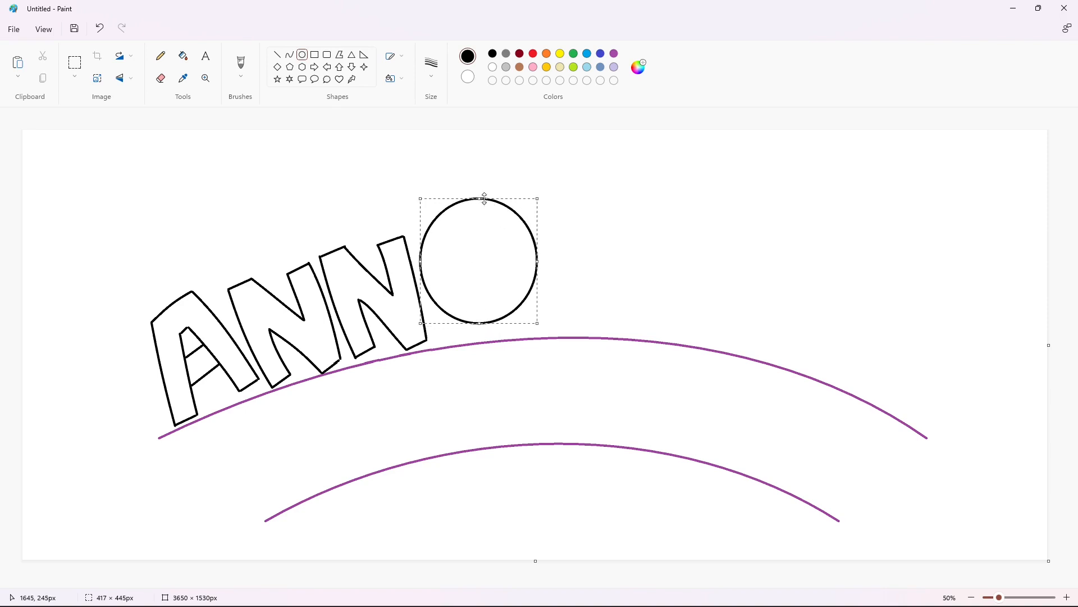
pyautogui.moveTo(482, 323); pyautogui.dragTo(483, 324)
pyautogui.moveTo(420, 263); pyautogui.dragTo(419, 263)
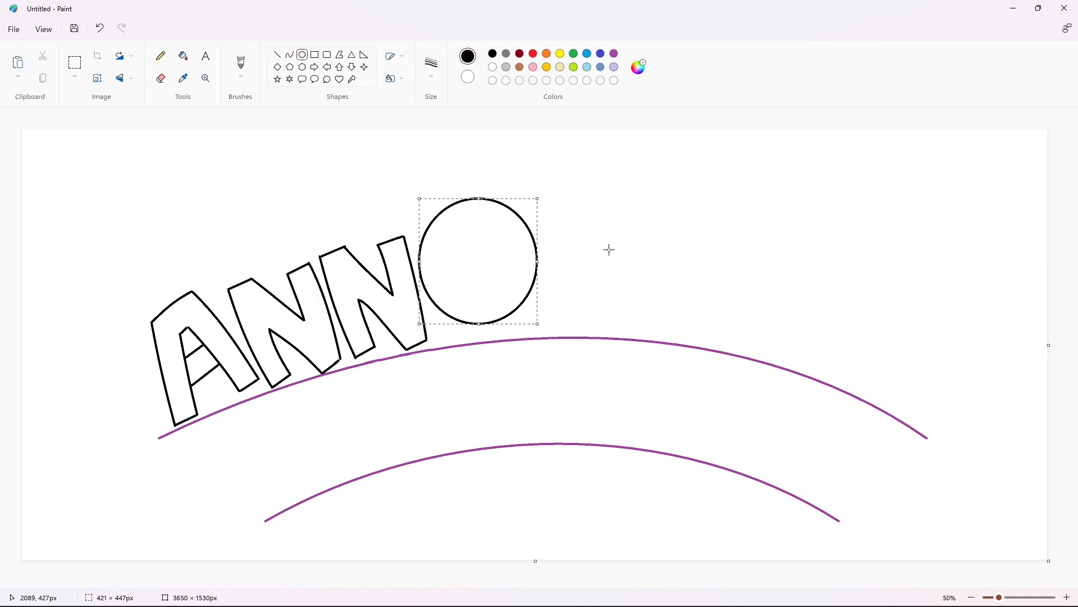
pyautogui.hotkey('ctrl', 'z')
# Draw the outer outline of the O beside the second N from joined curves
pyautogui.click(291, 56)
pyautogui.moveTo(529, 227); pyautogui.dragTo(418, 264)
pyautogui.moveTo(475, 246)
pyautogui.mouseDown()
pyautogui.moveTo(489, 200)
pyautogui.moveTo(426, 201)
pyautogui.mouseUp()
pyautogui.click(398, 274)
pyautogui.moveTo(419, 264)
pyautogui.mouseDown()
pyautogui.moveTo(478, 325)
pyautogui.moveTo(416, 301)
pyautogui.moveTo(450, 329)
pyautogui.moveTo(530, 229)
pyautogui.mouseUp()
pyautogui.moveTo(499, 280)
pyautogui.mouseDown()
pyautogui.moveTo(530, 320)
pyautogui.moveTo(552, 253)
pyautogui.mouseUp()
pyautogui.hotkey('ctrl', 'z')
pyautogui.moveTo(478, 325); pyautogui.dragTo(530, 227)
pyautogui.moveTo(506, 290)
pyautogui.mouseDown()
pyautogui.moveTo(507, 309)
pyautogui.moveTo(527, 320)
pyautogui.mouseUp()
pyautogui.moveTo(532, 291)
pyautogui.mouseDown()
pyautogui.moveTo(552, 253)
pyautogui.moveTo(445, 270)
pyautogui.moveTo(509, 217)
pyautogui.mouseUp()
pyautogui.click(553, 253)
# Try to form the inner oval of the O from upper and lower curves
pyautogui.moveTo(464, 246); pyautogui.dragTo(463, 220)
pyautogui.hotkey('ctrl', 'z')
pyautogui.moveTo(507, 266); pyautogui.dragTo(447, 261)
pyautogui.moveTo(481, 261)
pyautogui.mouseDown()
pyautogui.moveTo(518, 214)
pyautogui.moveTo(457, 213)
pyautogui.mouseUp()
pyautogui.click(590, 238)
pyautogui.moveTo(448, 261); pyautogui.dragTo(507, 266)
pyautogui.moveTo(471, 267)
pyautogui.mouseDown()
pyautogui.moveTo(430, 300)
pyautogui.moveTo(504, 312)
pyautogui.moveTo(495, 267)
pyautogui.moveTo(508, 266)
pyautogui.mouseUp()
pyautogui.hotkey('ctrl', 'z')
pyautogui.moveTo(473, 266); pyautogui.dragTo(435, 288)
pyautogui.hotkey('ctrl', 'z')
pyautogui.moveTo(470, 279); pyautogui.dragTo(486, 320)
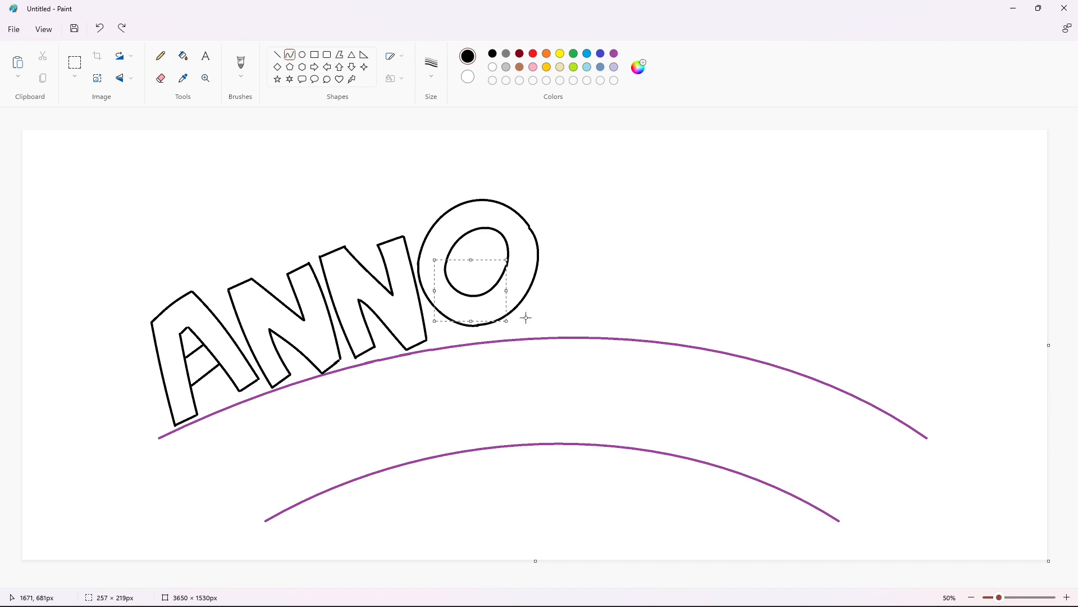
pyautogui.hotkey('ctrl', 'z')
pyautogui.hotkey('ctrl', 'z')
pyautogui.moveTo(510, 265); pyautogui.dragTo(446, 266)
pyautogui.moveTo(477, 265)
pyautogui.mouseDown()
pyautogui.moveTo(505, 223)
pyautogui.moveTo(463, 225)
pyautogui.mouseUp()
pyautogui.hotkey('ctrl', 'z')
# Draw the inner oval of the O from an upper and a lower curve
pyautogui.moveTo(511, 266)
pyautogui.mouseDown()
pyautogui.moveTo(445, 266)
pyautogui.moveTo(513, 222)
pyautogui.mouseUp()
pyautogui.moveTo(470, 243); pyautogui.dragTo(462, 214)
pyautogui.click(602, 246)
pyautogui.click(446, 266)
pyautogui.hotkey('ctrl', 'z')
pyautogui.moveTo(446, 266)
pyautogui.mouseDown()
pyautogui.moveTo(511, 267)
pyautogui.moveTo(499, 307)
pyautogui.mouseUp()
# Draw the upper edges of the Y's two arms and the underside of its left arm beside the O
pyautogui.click(277, 54)
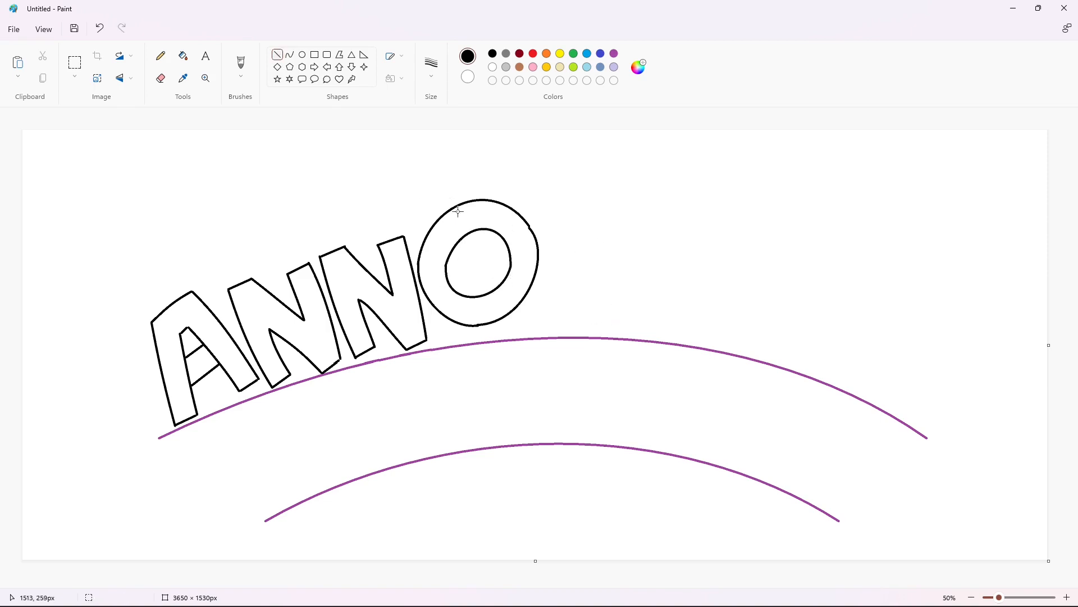
pyautogui.click(289, 56)
pyautogui.moveTo(545, 210); pyautogui.dragTo(584, 237)
pyautogui.moveTo(567, 223); pyautogui.dragTo(617, 213)
pyautogui.click(567, 220)
pyautogui.moveTo(599, 226); pyautogui.dragTo(571, 261)
pyautogui.click(596, 227)
pyautogui.click(552, 246)
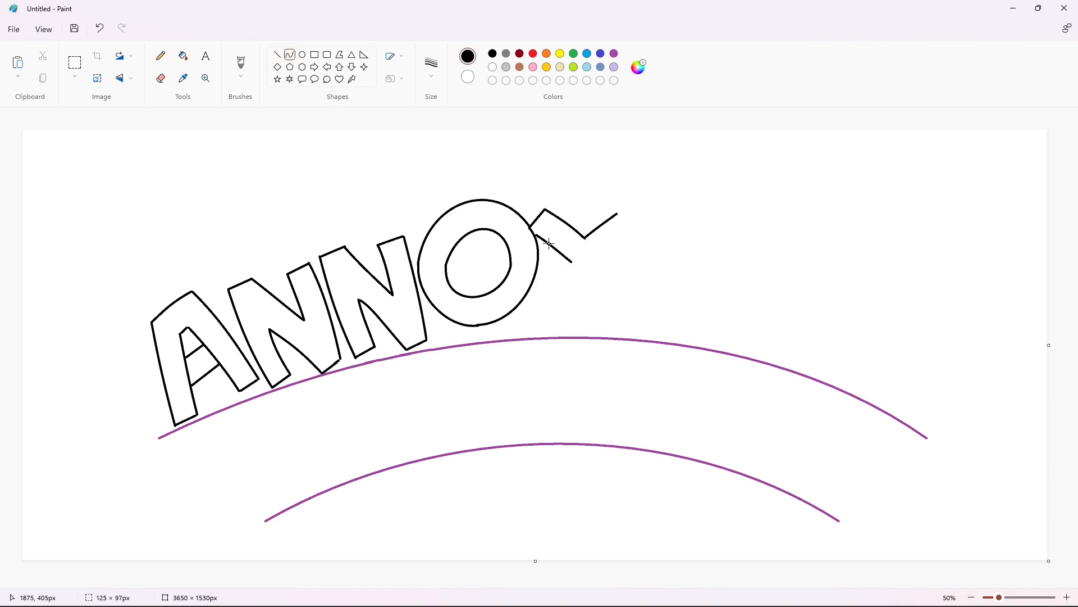
pyautogui.click(554, 247)
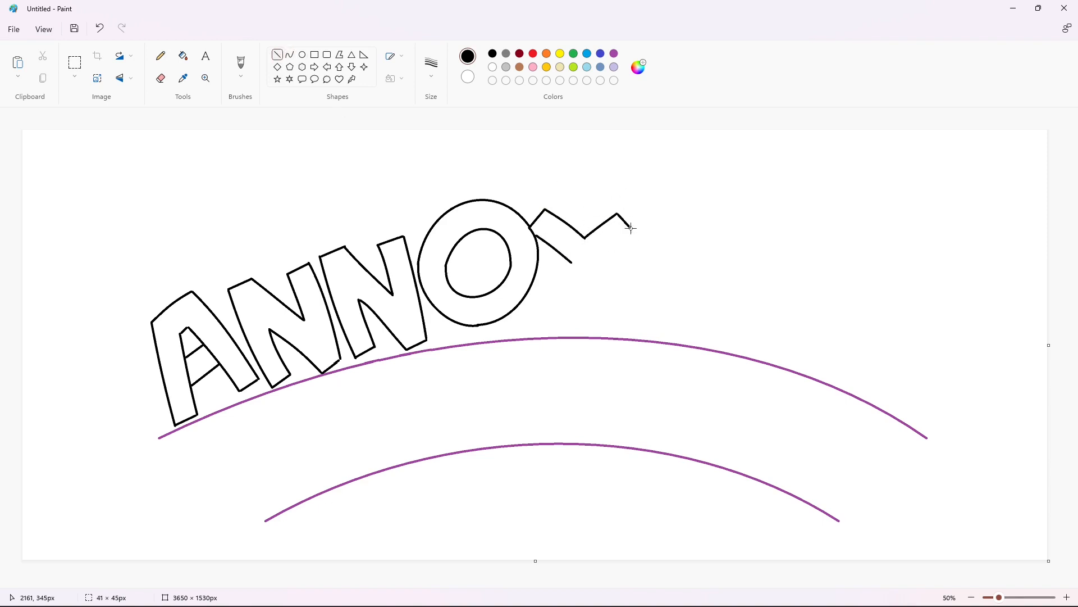
# Complete the Y with the underside of its right arm and a straight stem down to the purple guide
pyautogui.moveTo(635, 235)
pyautogui.mouseDown()
pyautogui.moveTo(596, 265)
pyautogui.moveTo(574, 334)
pyautogui.mouseUp()
pyautogui.click(277, 55)
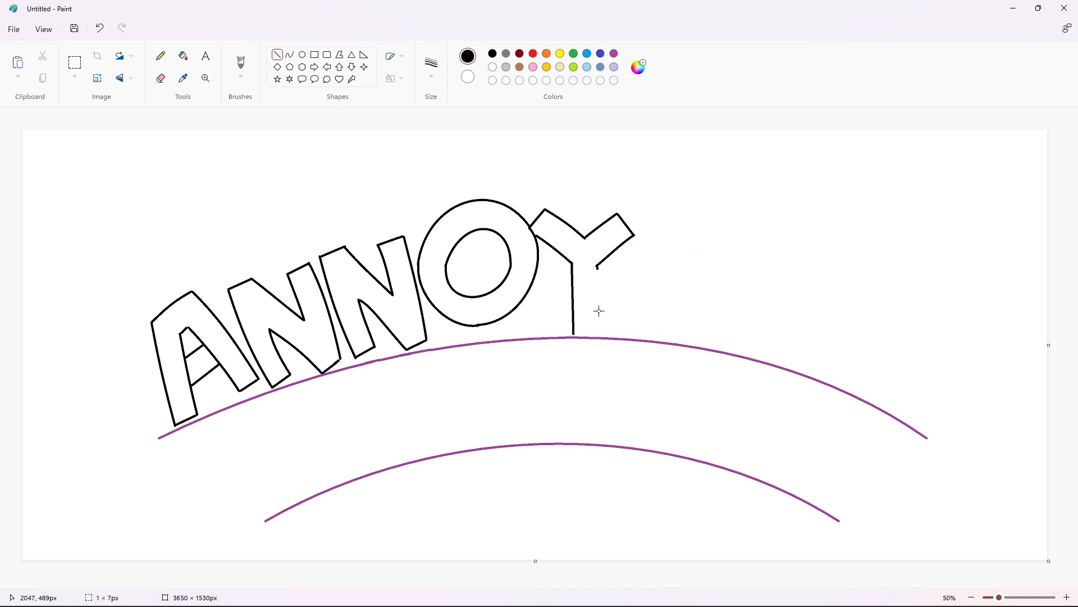
pyautogui.moveTo(597, 267); pyautogui.dragTo(598, 336)
# Draw the top serif bar of a block letter I beside the Y and add its two stem lines
pyautogui.moveTo(632, 216); pyautogui.dragTo(702, 222)
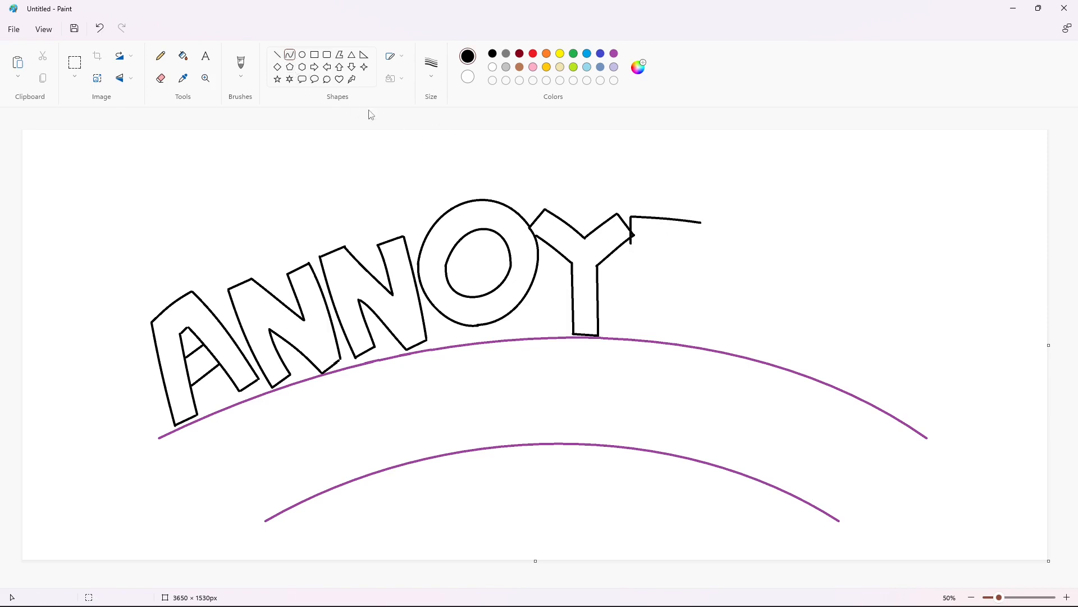
pyautogui.click(290, 55)
pyautogui.click(653, 243)
pyautogui.moveTo(631, 244)
pyautogui.mouseDown()
pyautogui.moveTo(701, 250)
pyautogui.moveTo(650, 309)
pyautogui.mouseUp()
pyautogui.click(677, 246)
pyautogui.moveTo(676, 247); pyautogui.dragTo(675, 310)
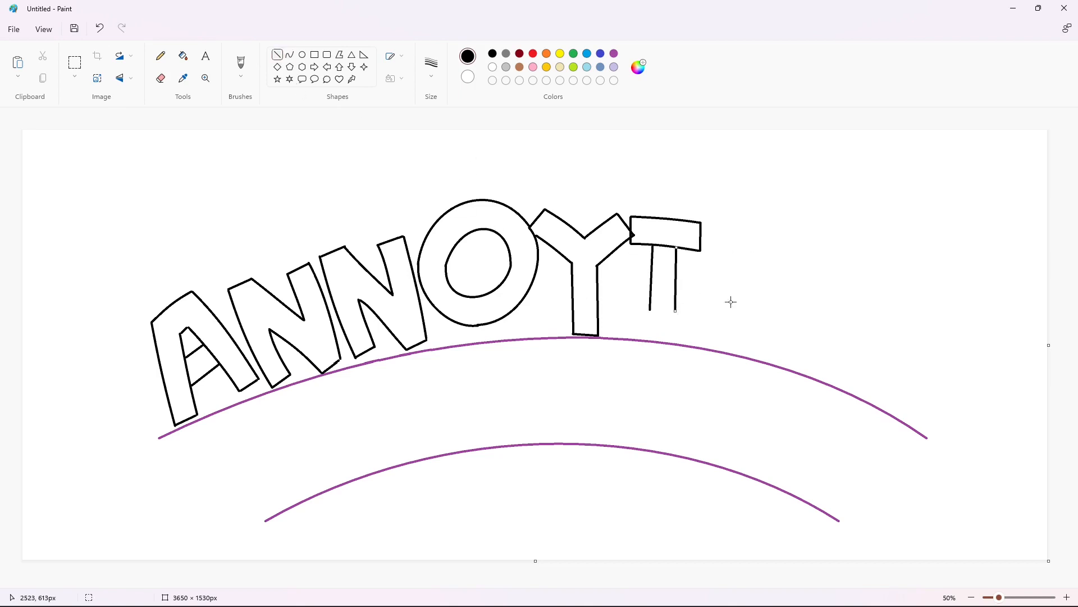
# Draw the bottom serif bar of the I with curved edges and closed ends, just above the upper guide
pyautogui.moveTo(638, 304); pyautogui.dragTo(695, 310)
pyautogui.click(659, 304)
pyautogui.click(679, 306)
pyautogui.moveTo(638, 330); pyautogui.dragTo(692, 334)
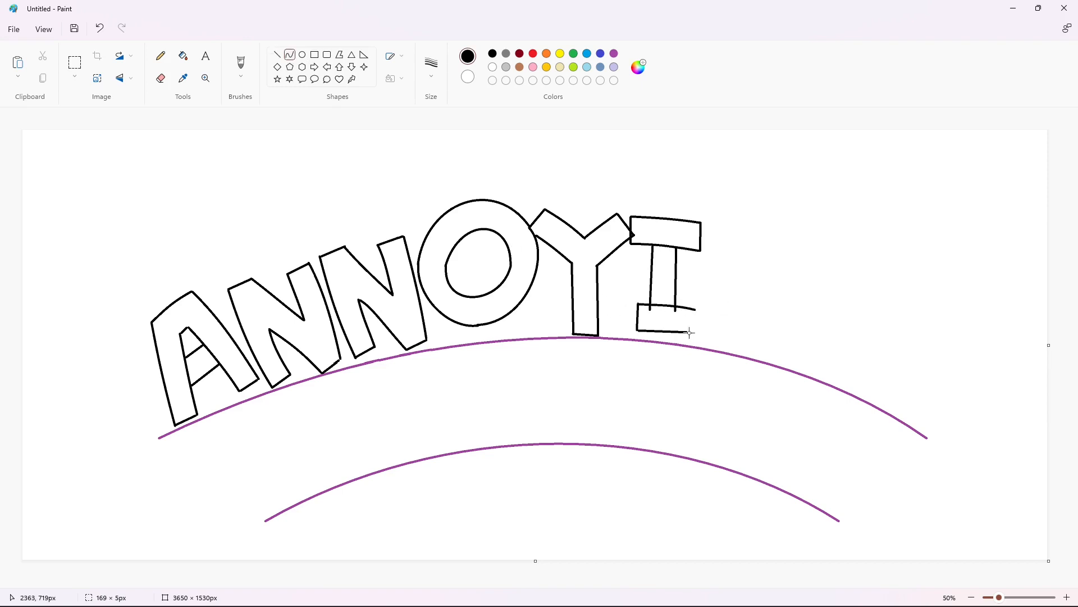
pyautogui.click(658, 330)
pyautogui.click(681, 331)
pyautogui.click(277, 55)
# Draw the curved left side, bottom edge and lower diagonal of a third N beside the I
pyautogui.click(290, 55)
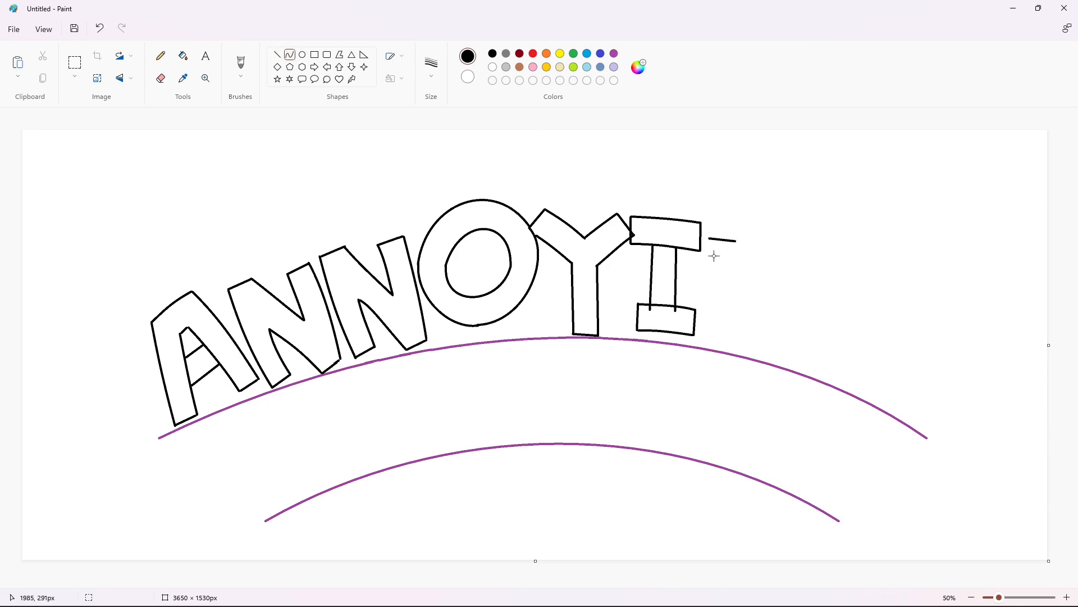
pyautogui.moveTo(706, 282); pyautogui.dragTo(704, 345)
pyautogui.click(705, 284)
pyautogui.click(704, 312)
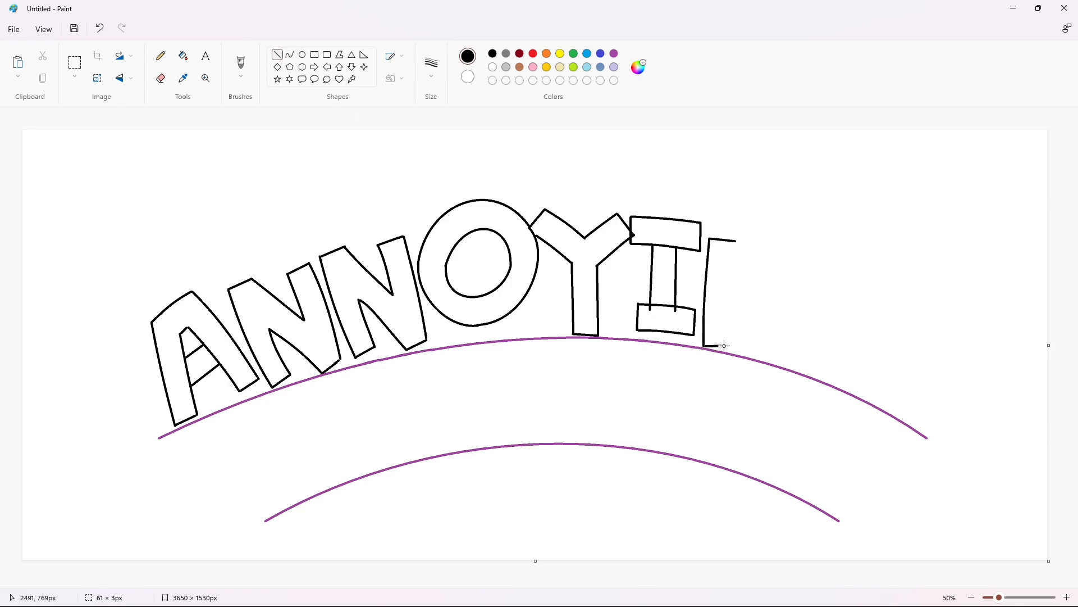
pyautogui.click(289, 54)
pyautogui.moveTo(729, 345)
pyautogui.mouseDown()
pyautogui.moveTo(727, 294)
pyautogui.moveTo(755, 360)
pyautogui.mouseUp()
pyautogui.click(740, 319)
pyautogui.click(747, 334)
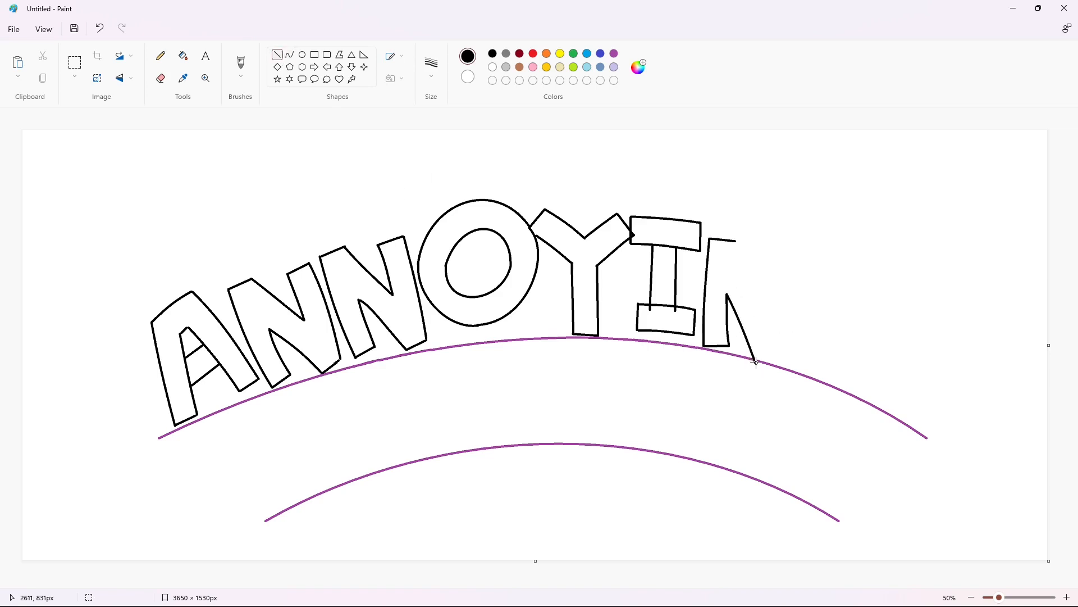
# Complete the third N with its upper diagonal, the right stem's top edge and its curved right side
pyautogui.moveTo(737, 241); pyautogui.dragTo(760, 309)
pyautogui.moveTo(766, 259)
pyautogui.mouseDown()
pyautogui.moveTo(766, 282)
pyautogui.moveTo(794, 262)
pyautogui.mouseUp()
pyautogui.moveTo(794, 263); pyautogui.dragTo(777, 363)
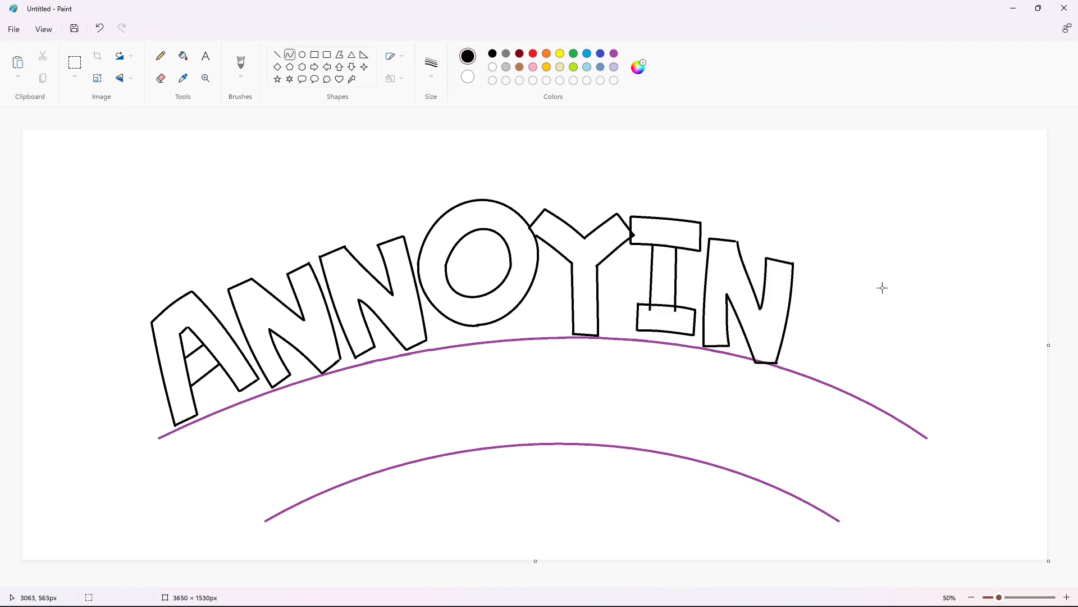
# Draw the outer and inner curves of a block letter G beside the third N, with its short end edges
pyautogui.moveTo(882, 287); pyautogui.dragTo(792, 325)
pyautogui.moveTo(836, 284); pyautogui.dragTo(785, 276)
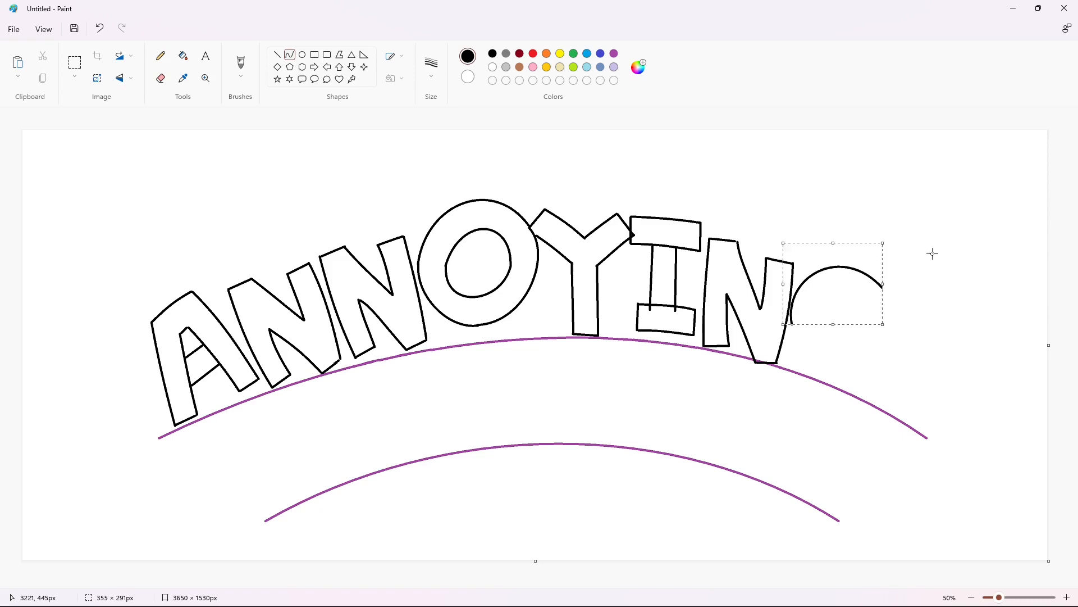
pyautogui.moveTo(791, 325); pyautogui.dragTo(882, 394)
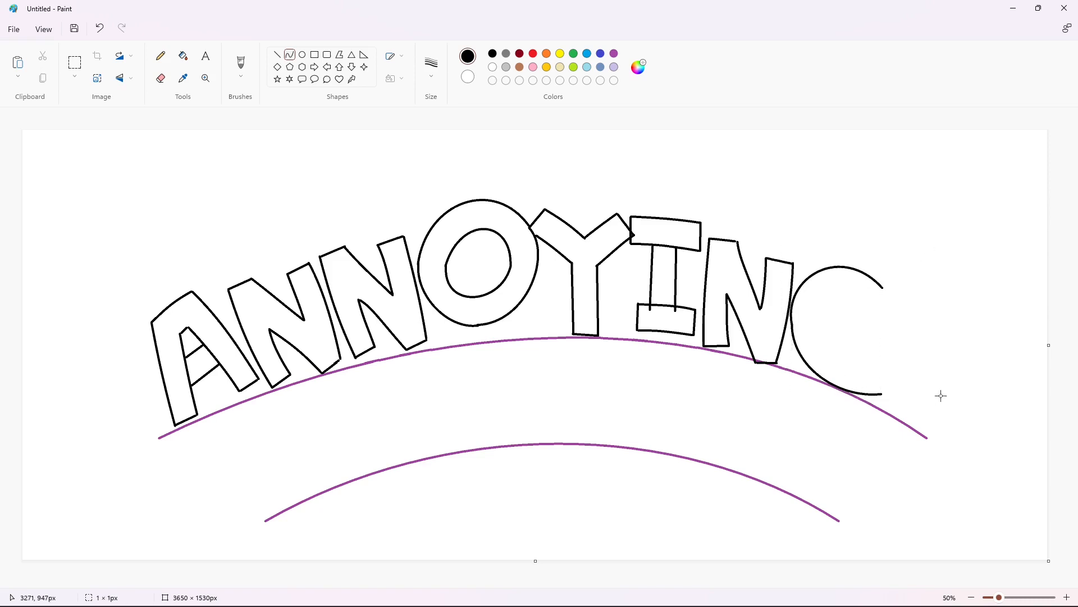
pyautogui.click(277, 55)
pyautogui.click(290, 54)
pyautogui.moveTo(868, 309)
pyautogui.mouseDown()
pyautogui.moveTo(821, 338)
pyautogui.moveTo(825, 318)
pyautogui.moveTo(807, 311)
pyautogui.moveTo(865, 366)
pyautogui.moveTo(837, 363)
pyautogui.mouseUp()
pyautogui.click(278, 55)
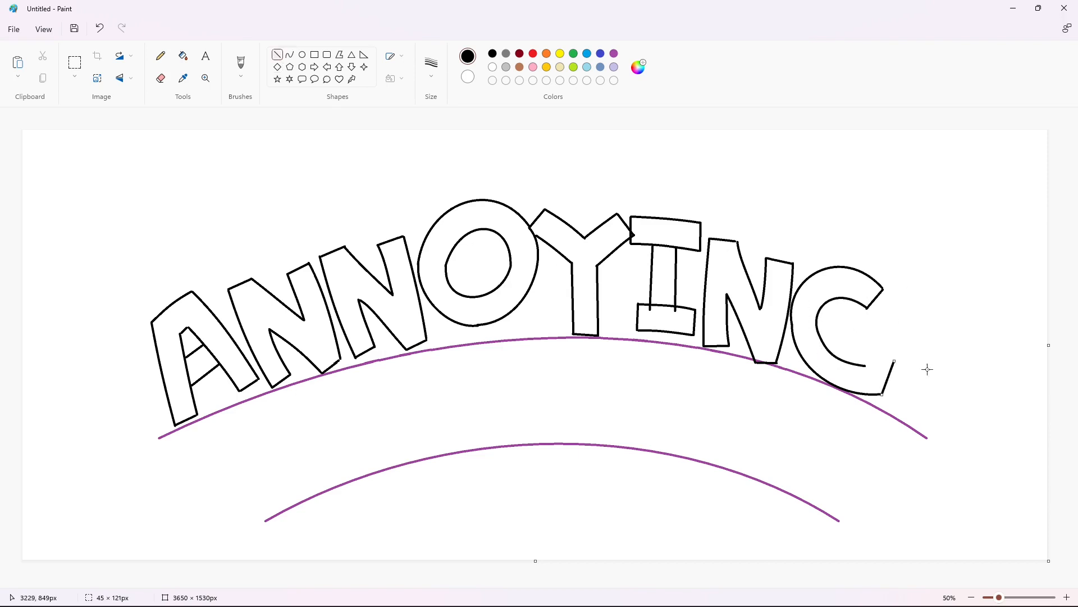
# Add the slanted rectangular crossbar of the G, overlapping its open side
pyautogui.click(290, 54)
pyautogui.moveTo(835, 314); pyautogui.dragTo(909, 337)
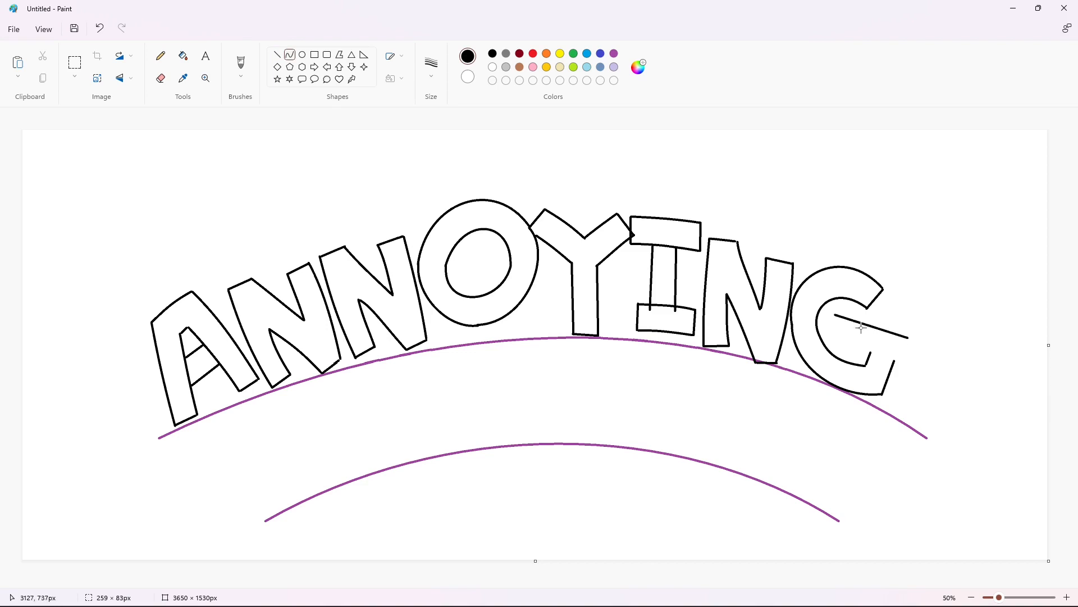
pyautogui.click(938, 298)
pyautogui.moveTo(832, 339); pyautogui.dragTo(900, 361)
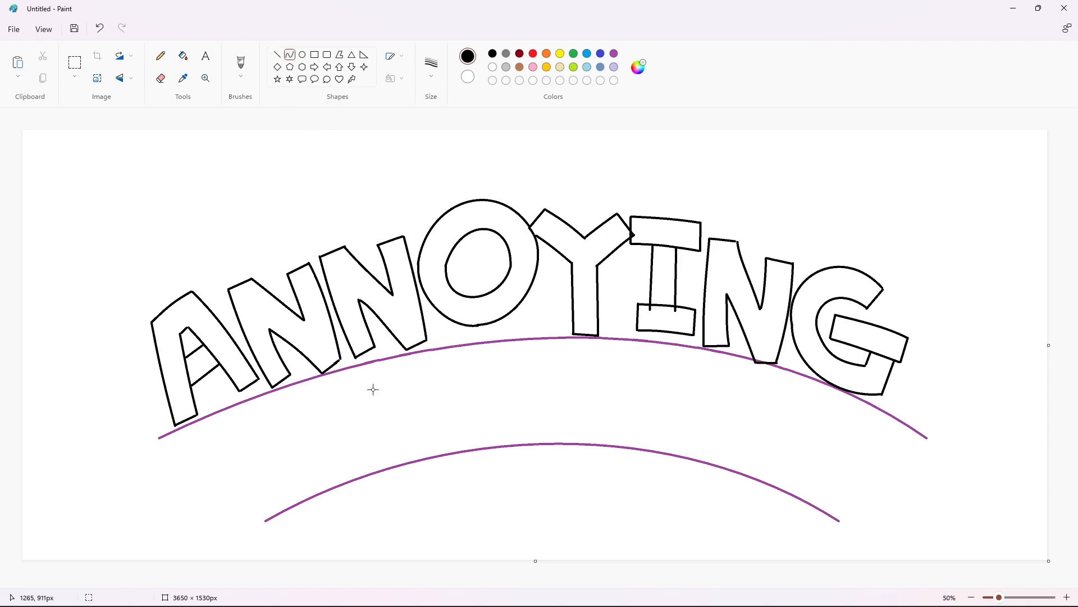
# Draw the slightly tilted outer outline of a smaller block letter O between the two guides, starting the second word
pyautogui.moveTo(383, 391); pyautogui.dragTo(296, 448)
pyautogui.moveTo(353, 410); pyautogui.dragTo(348, 342)
pyautogui.moveTo(285, 381); pyautogui.dragTo(281, 397)
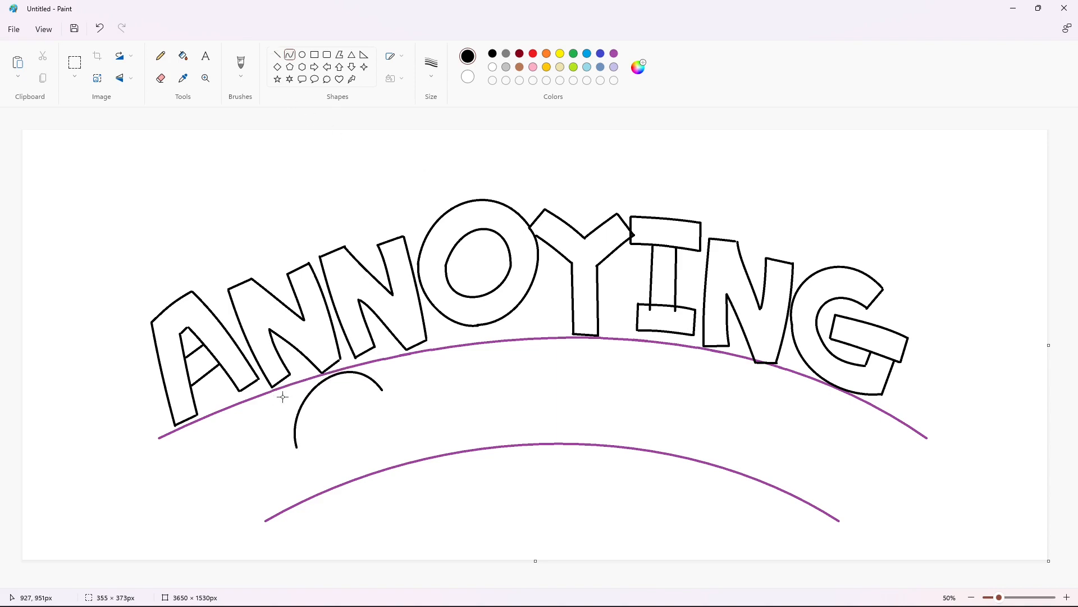
pyautogui.click(219, 395)
pyautogui.moveTo(296, 449)
pyautogui.mouseDown()
pyautogui.moveTo(374, 454)
pyautogui.moveTo(304, 476)
pyautogui.mouseUp()
pyautogui.hotkey('ctrl', 'z')
pyautogui.moveTo(364, 474); pyautogui.dragTo(353, 488)
# Draw the inner oval of the second word's O
pyautogui.moveTo(376, 453); pyautogui.dragTo(317, 435)
pyautogui.moveTo(351, 397); pyautogui.dragTo(357, 386)
pyautogui.moveTo(323, 402); pyautogui.dragTo(318, 392)
pyautogui.moveTo(316, 435); pyautogui.dragTo(320, 461)
pyautogui.moveTo(364, 450); pyautogui.dragTo(368, 456)
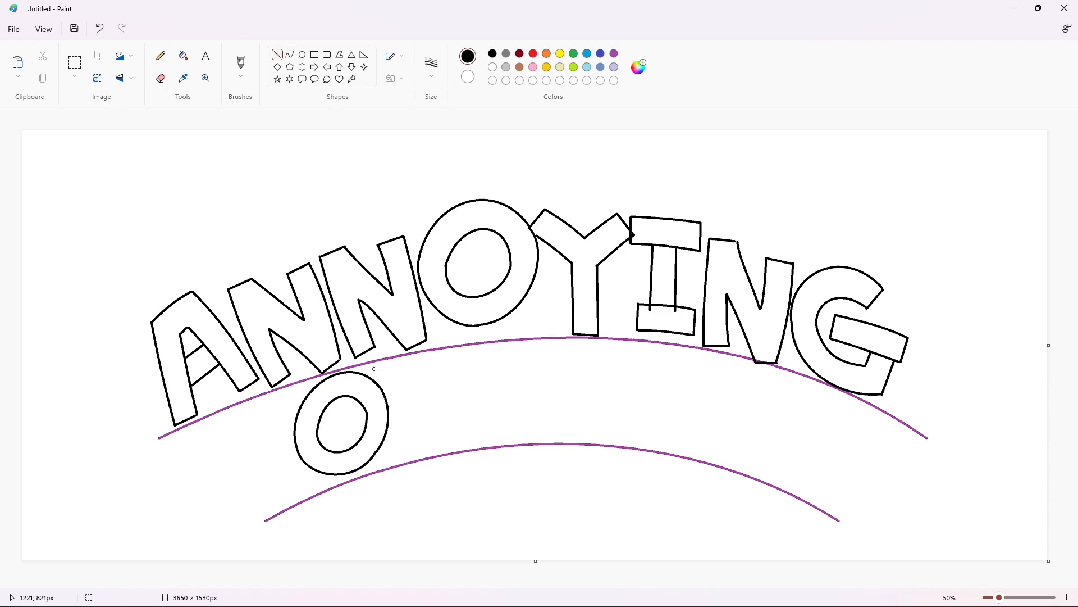
# Draw the two slanted stem lines of a block letter R beside the second word's O
pyautogui.moveTo(384, 371); pyautogui.dragTo(414, 456)
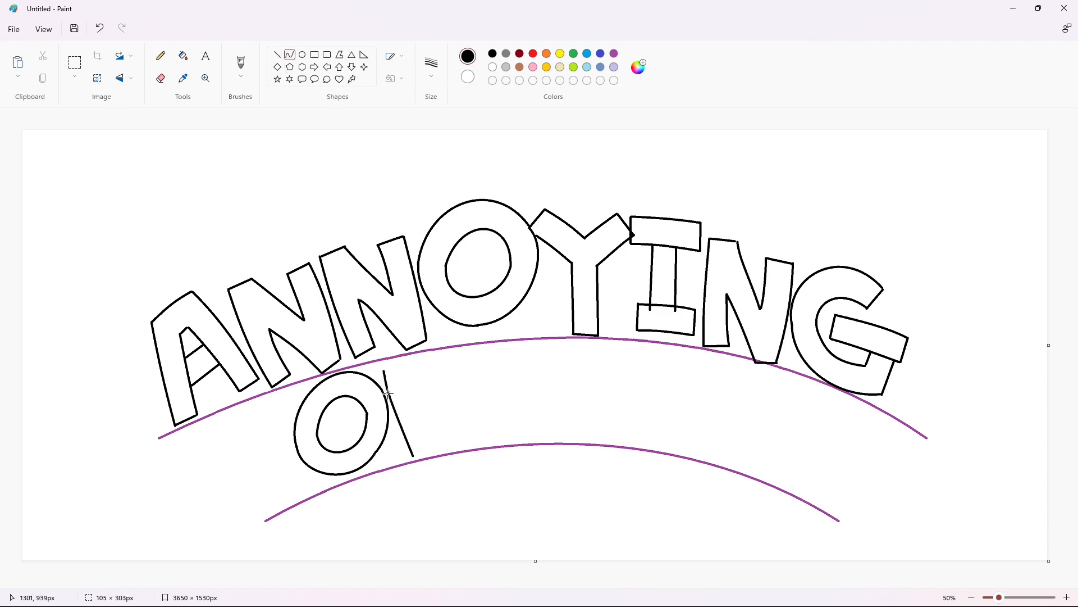
pyautogui.moveTo(411, 381); pyautogui.dragTo(431, 445)
pyautogui.moveTo(418, 403); pyautogui.dragTo(416, 416)
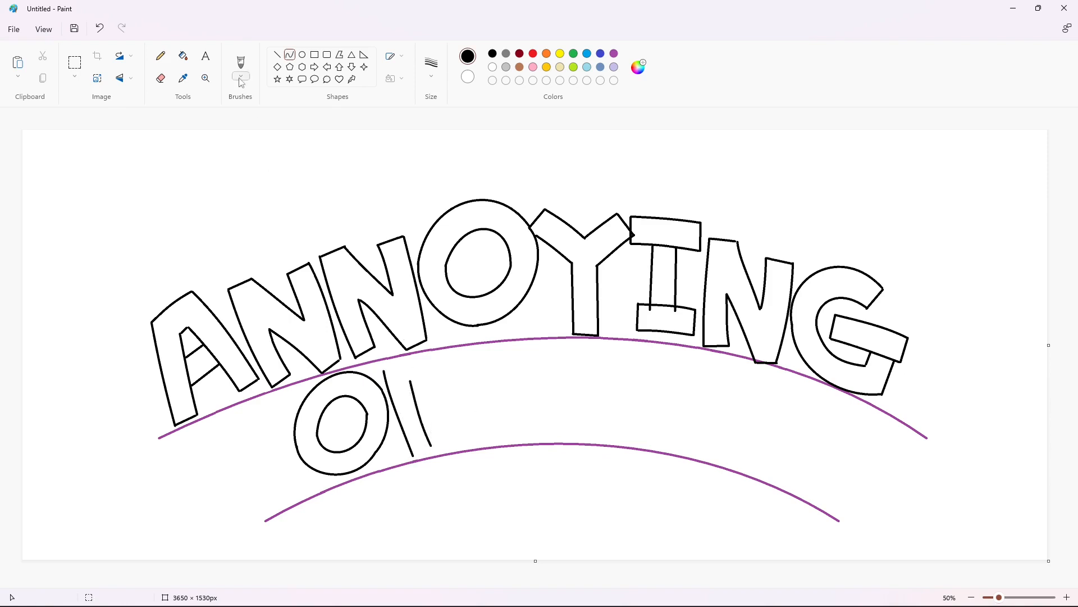
# Complete the R with its curved bowl, inner opening, leg and closed stem end
pyautogui.click(277, 54)
pyautogui.moveTo(384, 371); pyautogui.dragTo(449, 413)
pyautogui.moveTo(446, 389); pyautogui.dragTo(456, 337)
pyautogui.moveTo(475, 355); pyautogui.dragTo(490, 377)
pyautogui.moveTo(411, 381); pyautogui.dragTo(419, 409)
pyautogui.moveTo(425, 395)
pyautogui.mouseDown()
pyautogui.moveTo(449, 370)
pyautogui.moveTo(448, 398)
pyautogui.moveTo(473, 434)
pyautogui.mouseUp()
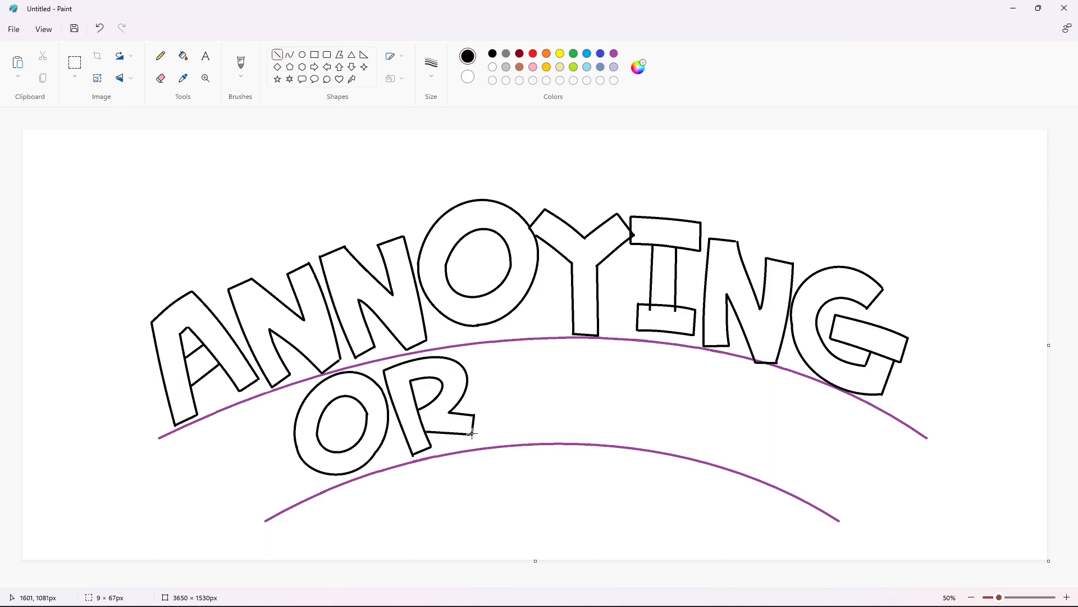
# Draw the two curved edges of the left leg of a block letter A beside the R
pyautogui.moveTo(481, 347); pyautogui.dragTo(478, 429)
pyautogui.click(477, 378)
pyautogui.click(479, 401)
pyautogui.moveTo(502, 360); pyautogui.dragTo(497, 427)
pyautogui.click(501, 374)
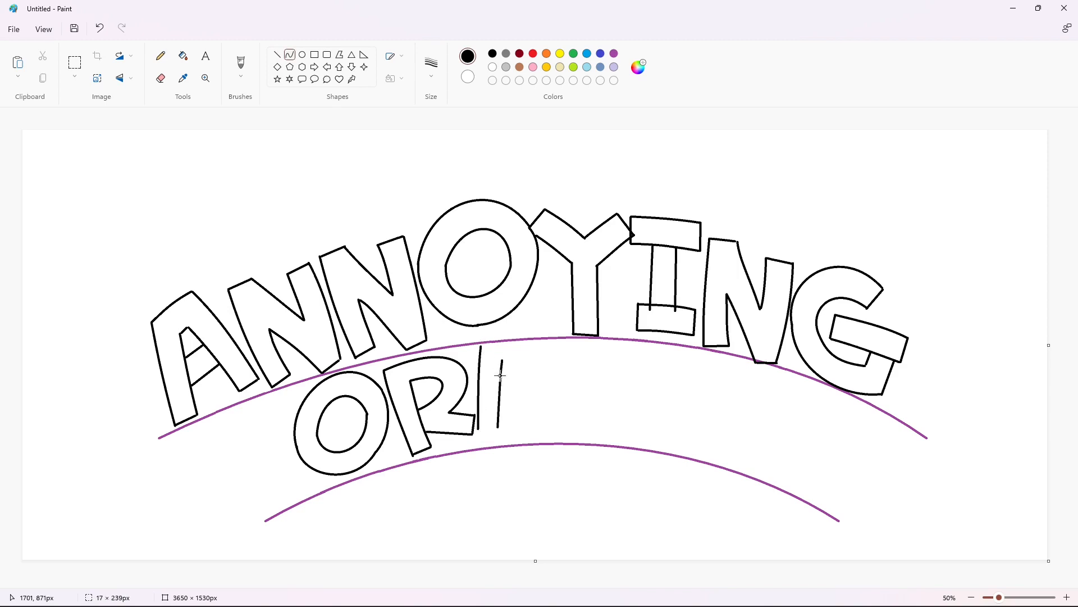
pyautogui.click(497, 396)
# Complete the second word's A with its top edge, curved right leg and crossbar lines
pyautogui.moveTo(502, 348)
pyautogui.mouseDown()
pyautogui.moveTo(522, 335)
pyautogui.moveTo(551, 419)
pyautogui.mouseUp()
pyautogui.click(534, 358)
pyautogui.click(542, 379)
pyautogui.click(572, 377)
pyautogui.moveTo(509, 359); pyautogui.dragTo(533, 423)
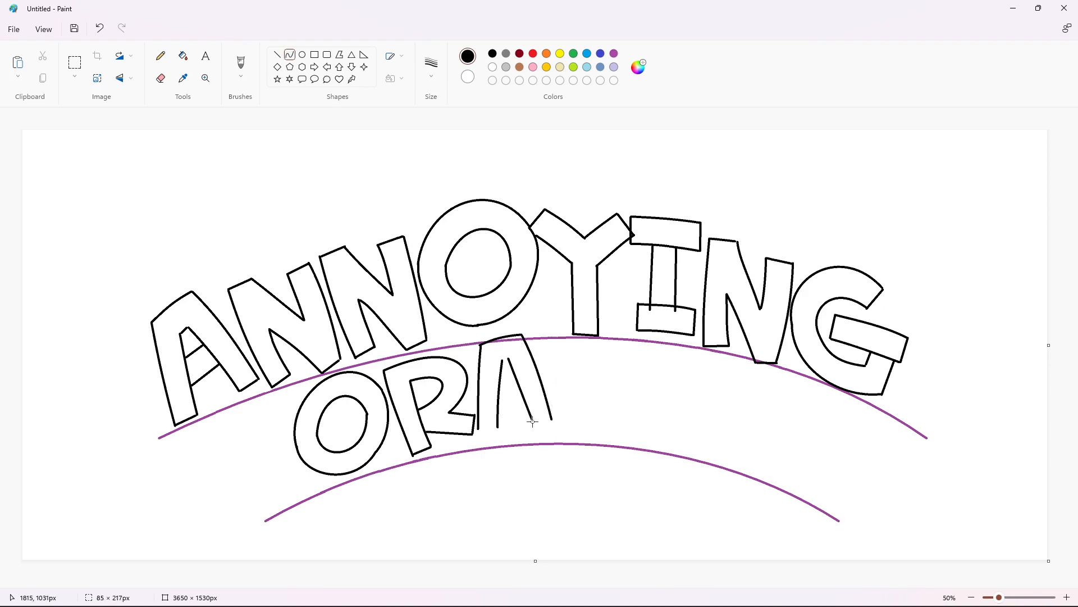
pyautogui.click(518, 373)
pyautogui.click(521, 383)
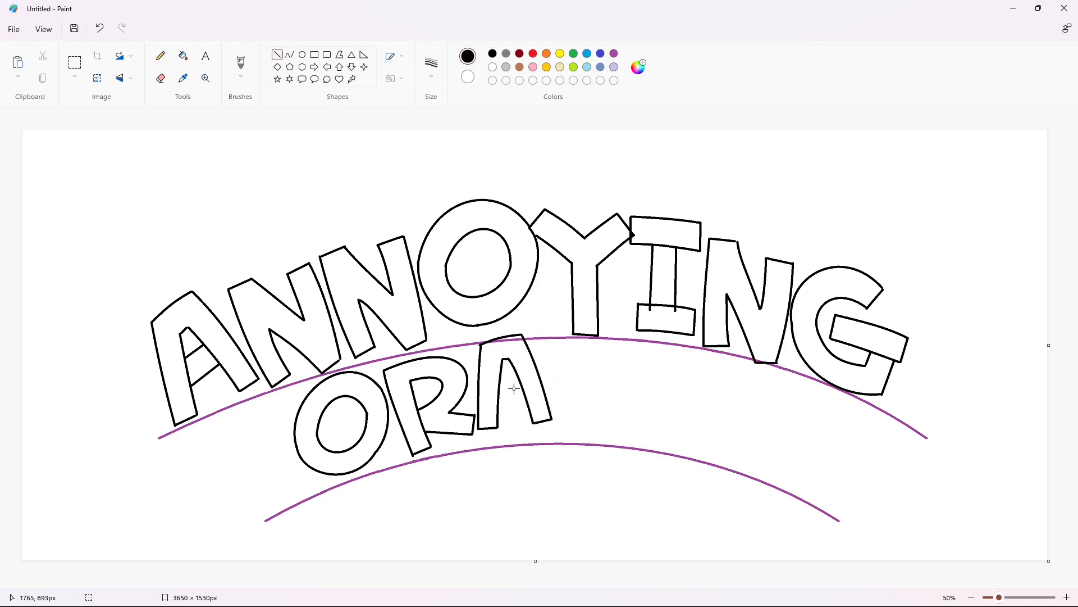
pyautogui.hotkey('ctrl', 'z')
pyautogui.moveTo(502, 380)
pyautogui.mouseDown()
pyautogui.moveTo(517, 377)
pyautogui.moveTo(526, 397)
pyautogui.mouseUp()
# Draw the left stem and lower diagonal of a block letter N beside the second word's A
pyautogui.moveTo(551, 343)
pyautogui.mouseDown()
pyautogui.moveTo(559, 431)
pyautogui.moveTo(577, 428)
pyautogui.moveTo(571, 386)
pyautogui.moveTo(602, 437)
pyautogui.mouseUp()
pyautogui.click(277, 55)
pyautogui.click(290, 55)
pyautogui.doubleClick(573, 405)
pyautogui.doubleClick(582, 400)
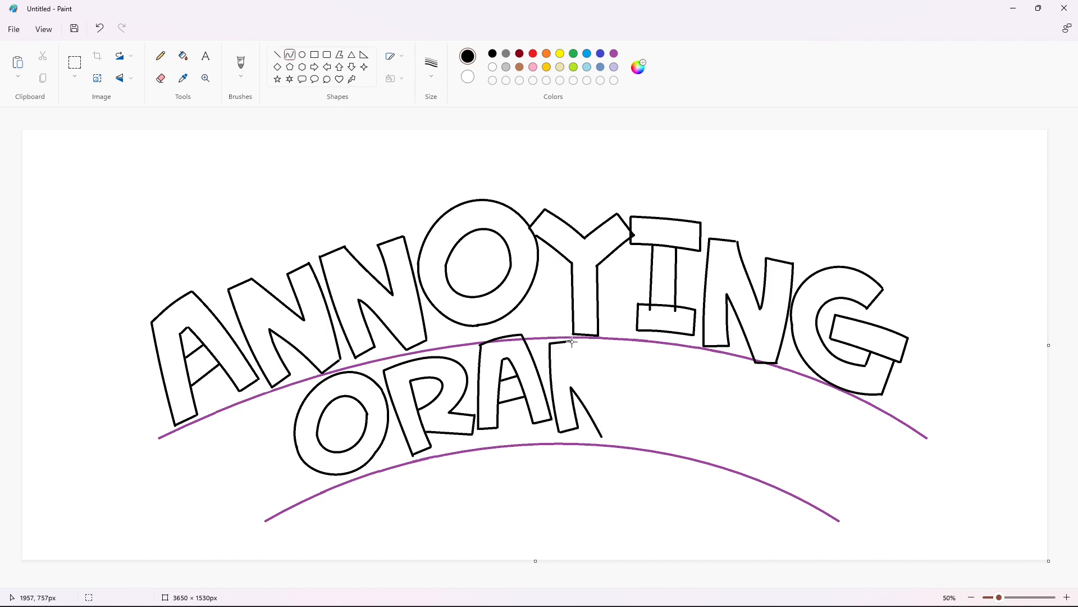
# Complete the second word's N with its upper diagonal, closed ends and curved right side
pyautogui.moveTo(572, 341)
pyautogui.mouseDown()
pyautogui.moveTo(600, 392)
pyautogui.moveTo(601, 349)
pyautogui.moveTo(623, 349)
pyautogui.mouseUp()
pyautogui.doubleClick(588, 376)
pyautogui.click(277, 54)
pyautogui.moveTo(616, 435); pyautogui.dragTo(621, 435)
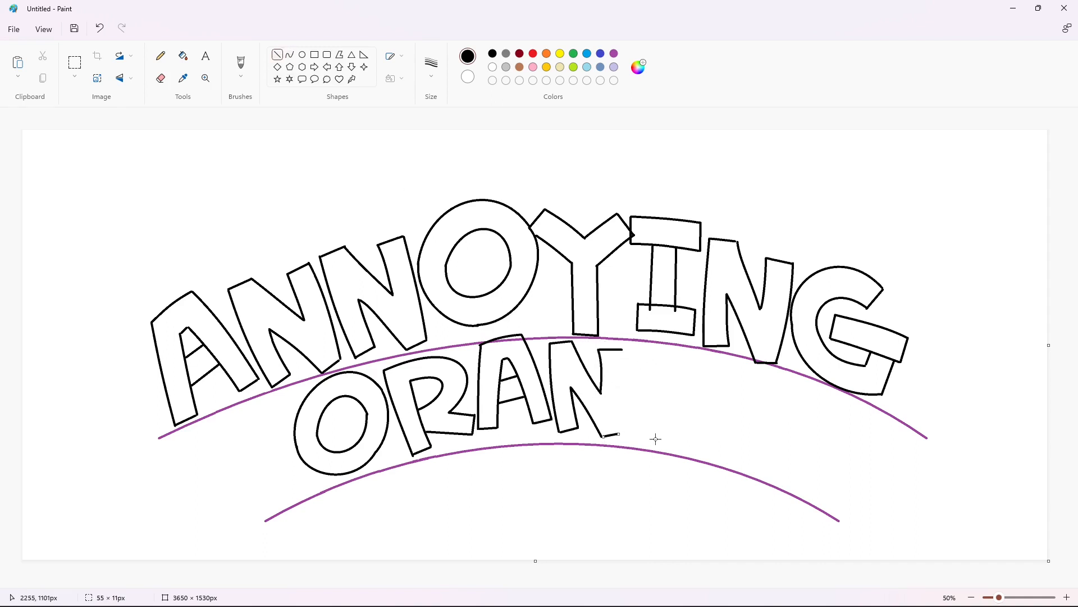
pyautogui.click(290, 55)
pyautogui.moveTo(622, 349); pyautogui.dragTo(620, 435)
pyautogui.doubleClick(622, 377)
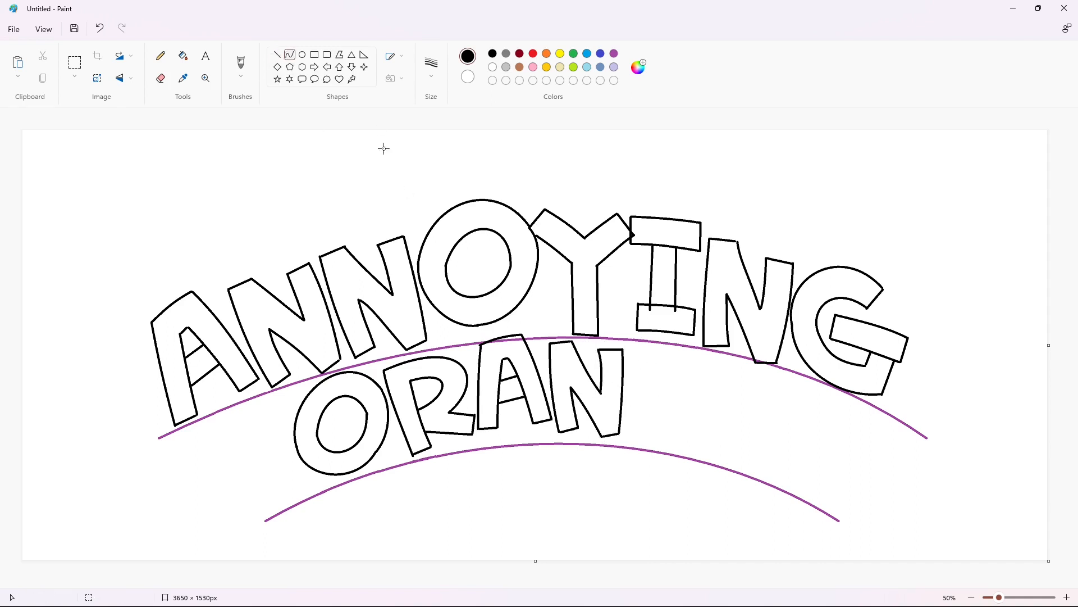
# Draw the outer and inner curves of the second word's G beside the N, closing its upper end
pyautogui.click(277, 54)
pyautogui.moveTo(698, 358)
pyautogui.mouseDown()
pyautogui.moveTo(627, 391)
pyautogui.moveTo(622, 361)
pyautogui.moveTo(705, 440)
pyautogui.mouseUp()
pyautogui.click(627, 393)
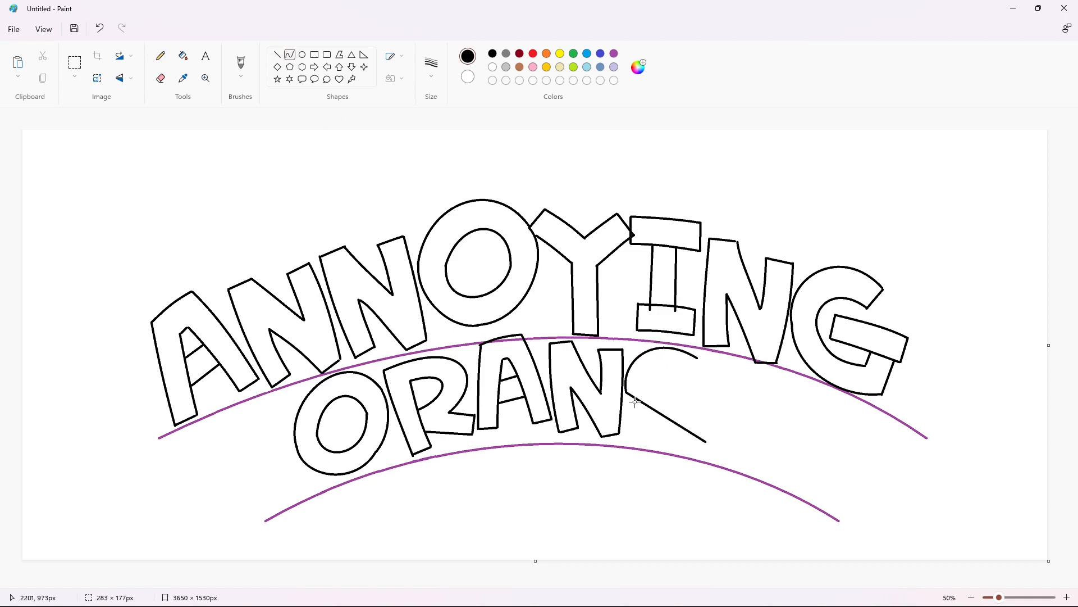
pyautogui.moveTo(657, 415); pyautogui.dragTo(663, 449)
pyautogui.click(277, 54)
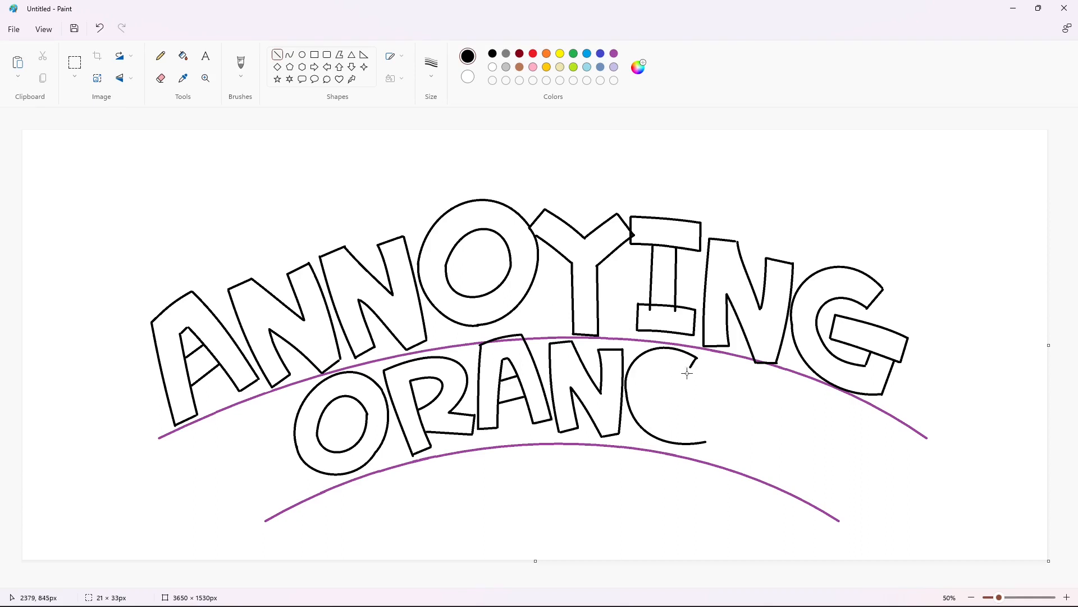
pyautogui.moveTo(688, 373)
pyautogui.mouseDown()
pyautogui.moveTo(694, 424)
pyautogui.moveTo(643, 350)
pyautogui.mouseUp()
pyautogui.click(290, 54)
pyautogui.moveTo(641, 421); pyautogui.dragTo(623, 423)
pyautogui.click(277, 54)
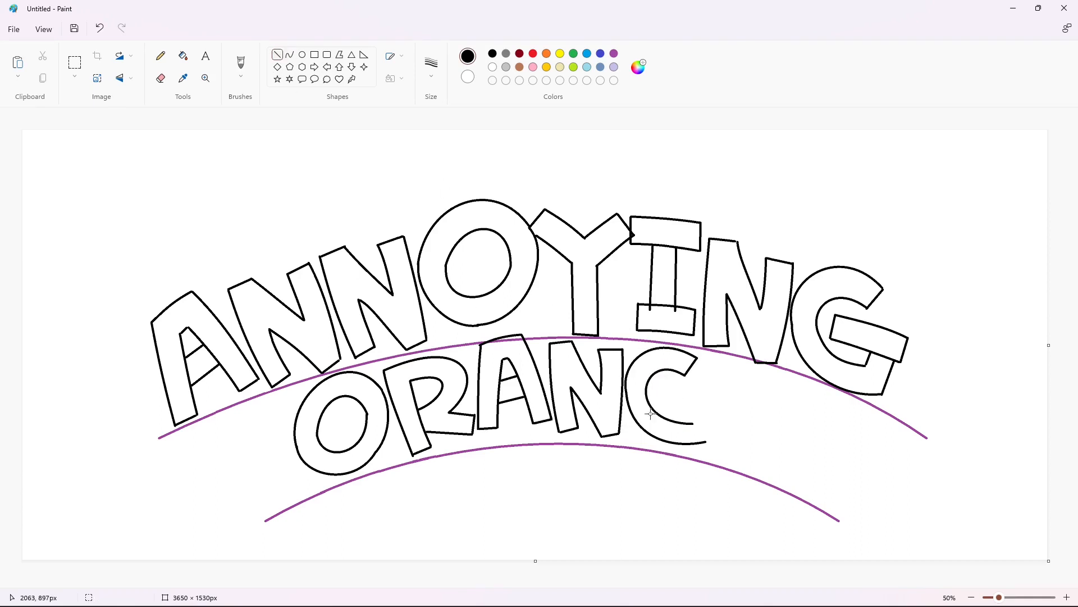
# Close the lower end of the second word's G and add its slanted crossbar
pyautogui.moveTo(707, 443); pyautogui.dragTo(713, 414)
pyautogui.click(290, 54)
pyautogui.moveTo(661, 386)
pyautogui.mouseDown()
pyautogui.moveTo(725, 393)
pyautogui.moveTo(696, 388)
pyautogui.moveTo(721, 415)
pyautogui.mouseUp()
pyautogui.click(278, 55)
# Draw the curved left side and bottom edge of a block letter E beside the second word's G
pyautogui.moveTo(738, 374); pyautogui.dragTo(712, 460)
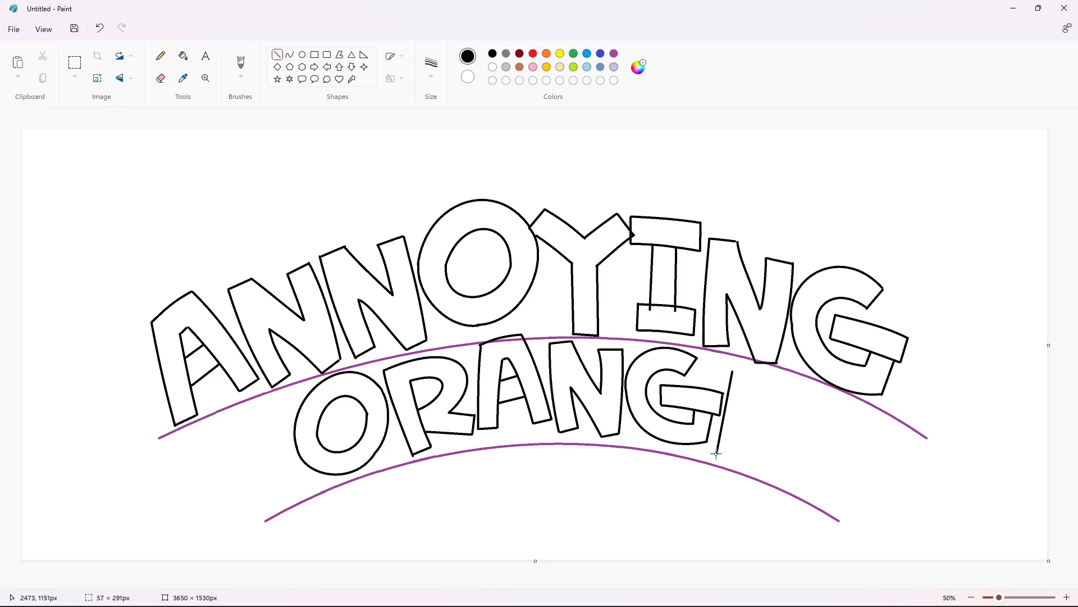
pyautogui.hotkey('ctrl', 'z')
pyautogui.moveTo(733, 372)
pyautogui.mouseDown()
pyautogui.moveTo(715, 458)
pyautogui.moveTo(766, 477)
pyautogui.mouseUp()
pyautogui.click(726, 414)
pyautogui.click(727, 414)
pyautogui.click(790, 417)
pyautogui.click(737, 471)
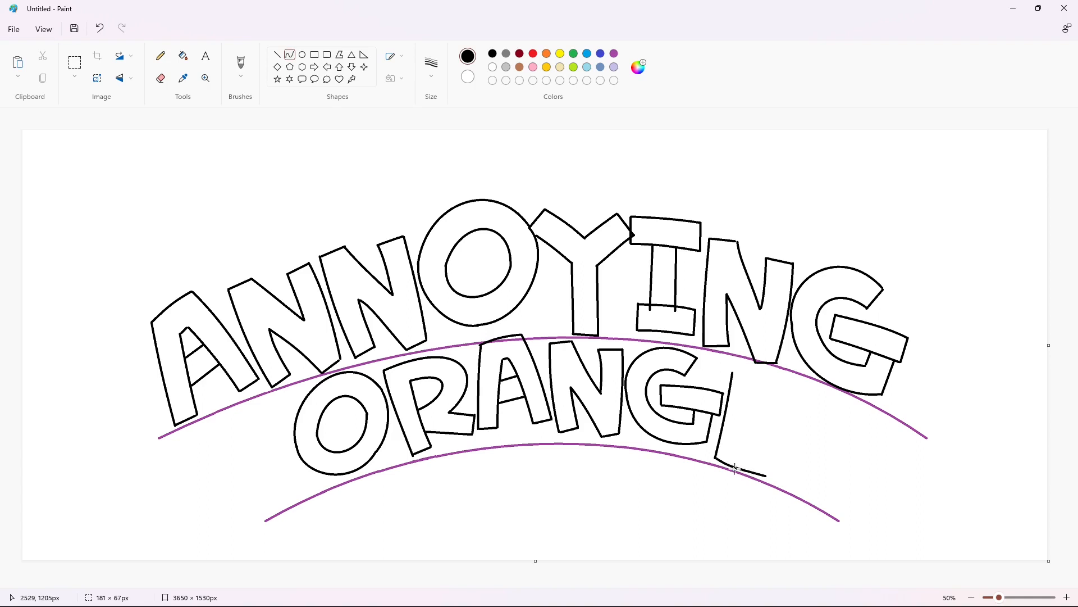
pyautogui.click(744, 473)
# Add the E's top edge, inner stem line and the closed ends of its upper and lower arms
pyautogui.click(756, 377)
pyautogui.moveTo(732, 372)
pyautogui.mouseDown()
pyautogui.moveTo(790, 392)
pyautogui.moveTo(732, 464)
pyautogui.mouseUp()
pyautogui.click(742, 413)
pyautogui.click(744, 414)
pyautogui.click(277, 55)
pyautogui.moveTo(790, 393); pyautogui.dragTo(782, 414)
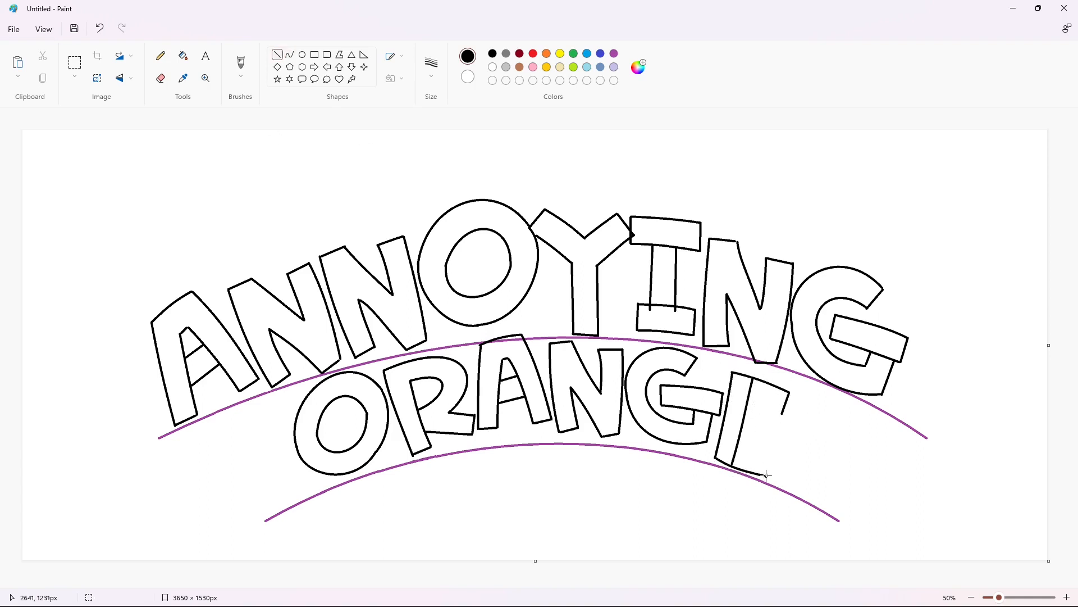
pyautogui.moveTo(766, 476); pyautogui.dragTo(771, 453)
# Draw the curved inner edges of the E's upper and lower arms
pyautogui.click(290, 55)
pyautogui.moveTo(782, 414); pyautogui.dragTo(748, 402)
pyautogui.click(763, 404)
pyautogui.click(761, 404)
pyautogui.moveTo(738, 446); pyautogui.dragTo(771, 455)
pyautogui.click(754, 452)
pyautogui.click(752, 452)
# Complete the E with the curved edges and closed end of its middle arm
pyautogui.moveTo(746, 414)
pyautogui.mouseDown()
pyautogui.moveTo(778, 427)
pyautogui.moveTo(772, 446)
pyautogui.mouseUp()
pyautogui.click(763, 419)
pyautogui.click(763, 419)
pyautogui.click(277, 55)
pyautogui.click(289, 54)
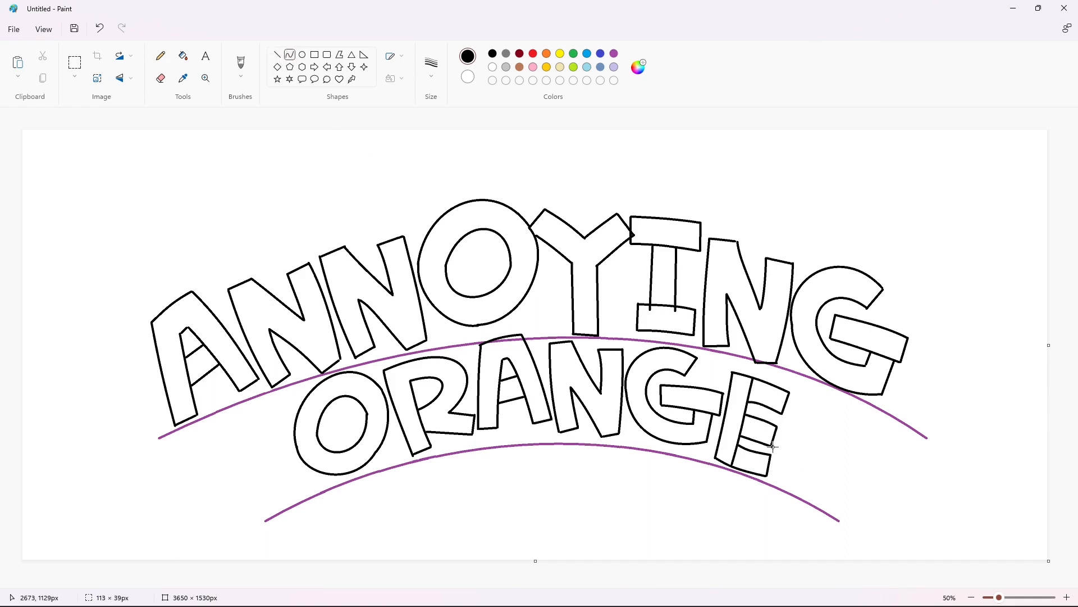
pyautogui.click(759, 440)
# Draw 3D depth edges beside and below the A and the first N of ANNOYING
pyautogui.click(278, 55)
pyautogui.moveTo(192, 291); pyautogui.dragTo(243, 332)
pyautogui.moveTo(175, 425)
pyautogui.mouseDown()
pyautogui.moveTo(190, 433)
pyautogui.moveTo(273, 409)
pyautogui.moveTo(214, 436)
pyautogui.moveTo(226, 401)
pyautogui.moveTo(289, 405)
pyautogui.moveTo(268, 406)
pyautogui.mouseUp()
pyautogui.moveTo(268, 406); pyautogui.dragTo(304, 400)
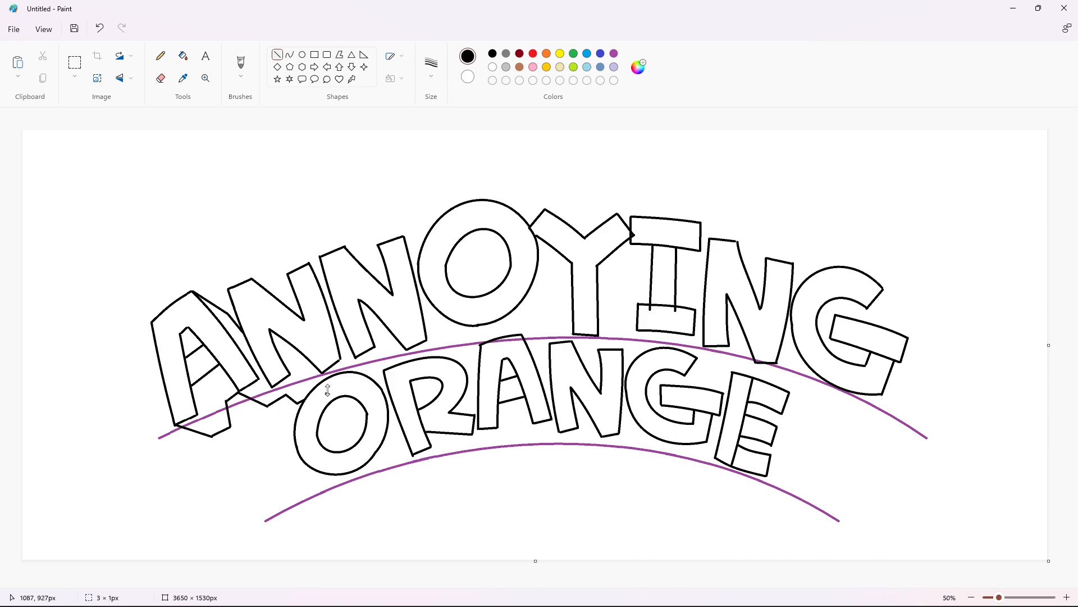
pyautogui.click(290, 55)
pyautogui.moveTo(295, 354); pyautogui.dragTo(307, 375)
# Draw the depth edges below the second N's left stem and along its diagonal in ANNOYING
pyautogui.click(277, 54)
pyautogui.moveTo(363, 365); pyautogui.dragTo(375, 375)
pyautogui.click(290, 54)
pyautogui.moveTo(376, 321); pyautogui.dragTo(392, 365)
pyautogui.doubleClick(383, 347)
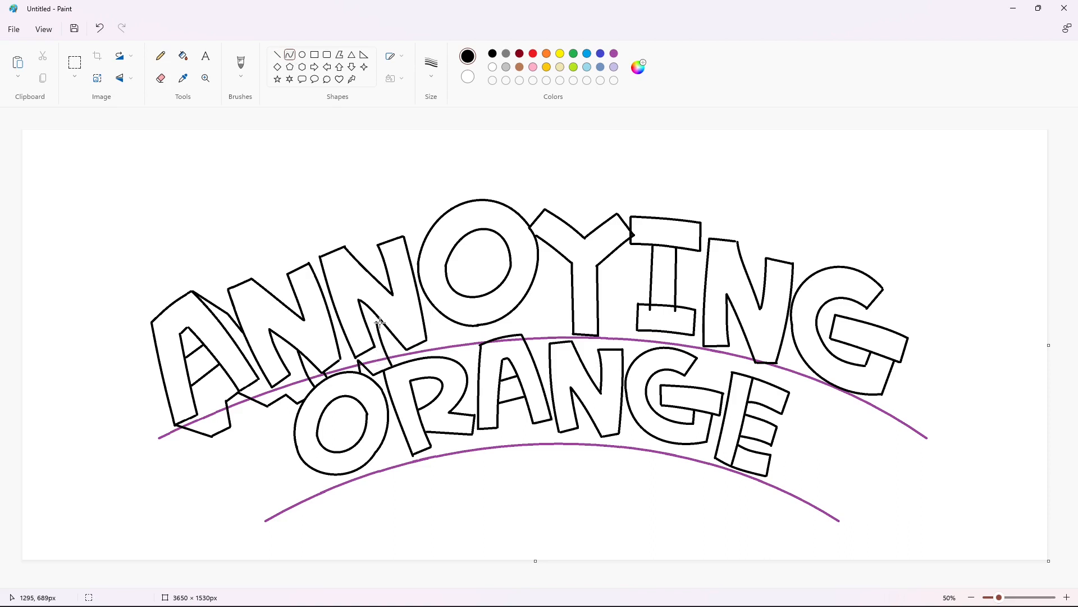
pyautogui.moveTo(380, 322); pyautogui.dragTo(415, 358)
pyautogui.hotkey('ctrl', 'z')
pyautogui.moveTo(377, 322); pyautogui.dragTo(413, 359)
pyautogui.doubleClick(382, 353)
# Add the depth edges along the second N's right side and upper corner, next to the large O
pyautogui.moveTo(429, 300); pyautogui.dragTo(437, 357)
pyautogui.doubleClick(432, 319)
pyautogui.click(278, 55)
pyautogui.moveTo(405, 240); pyautogui.dragTo(418, 262)
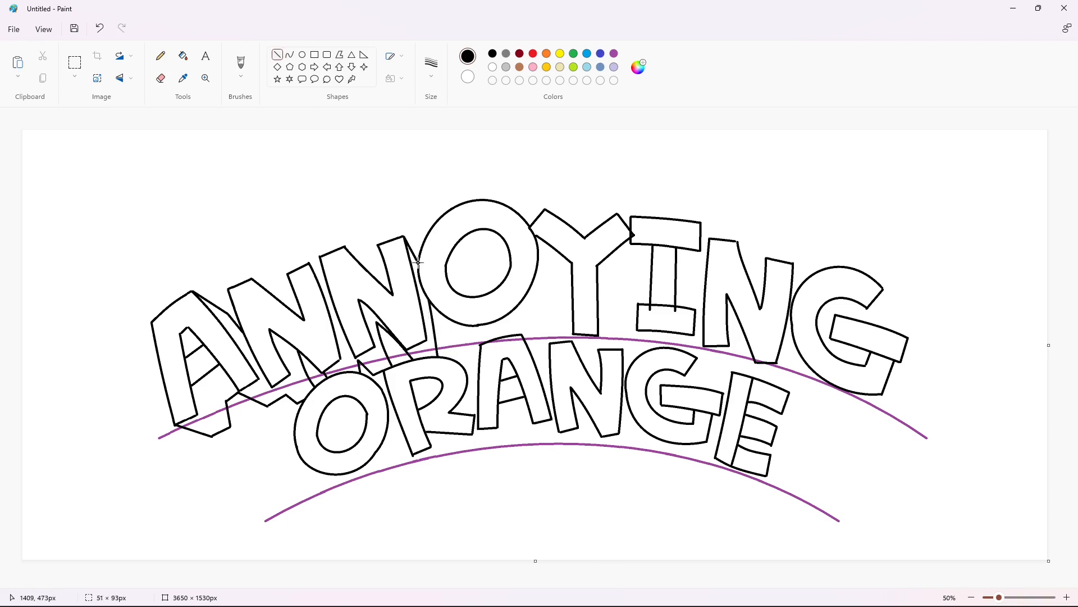
# Give the large O depth with an arc inside its opening and curves beneath its outer outline
pyautogui.click(290, 54)
pyautogui.moveTo(509, 265); pyautogui.dragTo(460, 260)
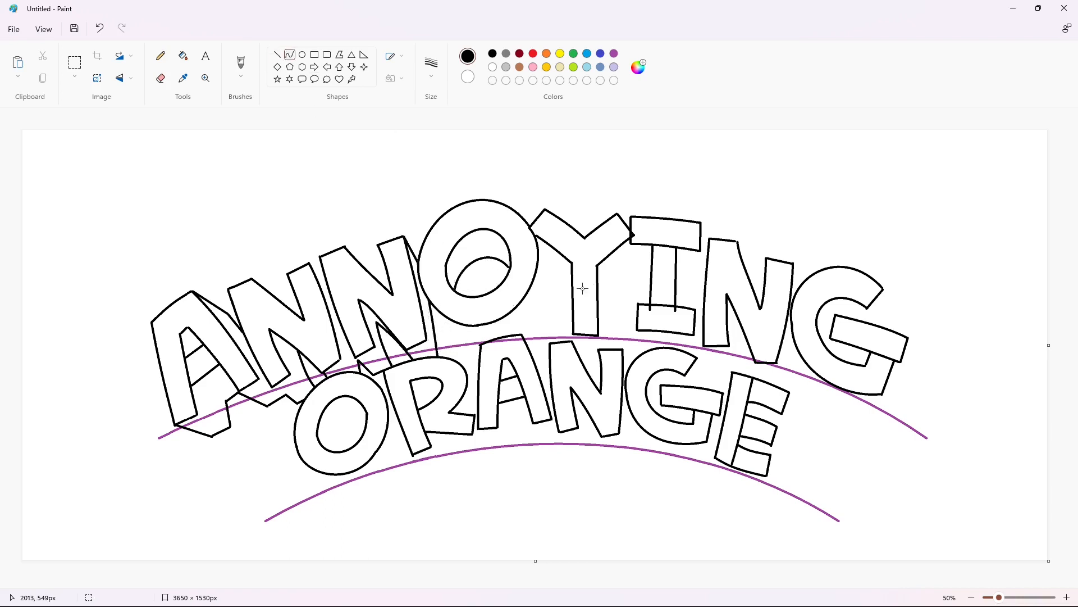
pyautogui.moveTo(480, 344); pyautogui.dragTo(424, 291)
pyautogui.moveTo(456, 324)
pyautogui.mouseDown()
pyautogui.moveTo(463, 343)
pyautogui.moveTo(433, 323)
pyautogui.mouseUp()
pyautogui.moveTo(514, 334); pyautogui.dragTo(539, 262)
pyautogui.moveTo(523, 313); pyautogui.dragTo(536, 313)
pyautogui.click(538, 308)
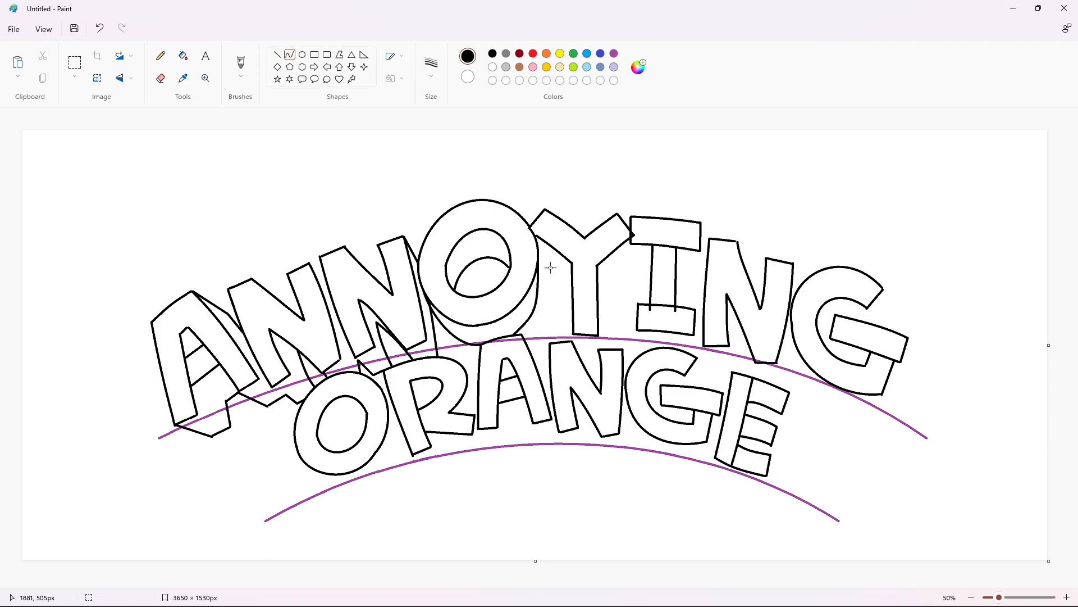
# Draw curved depth edges under both arms of the Y and close the depth below its stem
pyautogui.moveTo(539, 267)
pyautogui.mouseDown()
pyautogui.moveTo(571, 291)
pyautogui.moveTo(556, 275)
pyautogui.mouseUp()
pyautogui.click(556, 275)
pyautogui.moveTo(624, 265); pyautogui.dragTo(598, 288)
pyautogui.moveTo(608, 279); pyautogui.dragTo(607, 276)
pyautogui.click(607, 276)
pyautogui.click(277, 54)
pyautogui.moveTo(598, 336); pyautogui.dragTo(591, 355)
# Add depth edges to the I's serif bars and a slanted edge from the third N's upper corner
pyautogui.moveTo(639, 304); pyautogui.dragTo(629, 348)
pyautogui.moveTo(700, 251); pyautogui.dragTo(680, 281)
pyautogui.moveTo(709, 240)
pyautogui.mouseDown()
pyautogui.moveTo(689, 308)
pyautogui.moveTo(689, 284)
pyautogui.mouseUp()
pyautogui.click(290, 55)
pyautogui.click(738, 296)
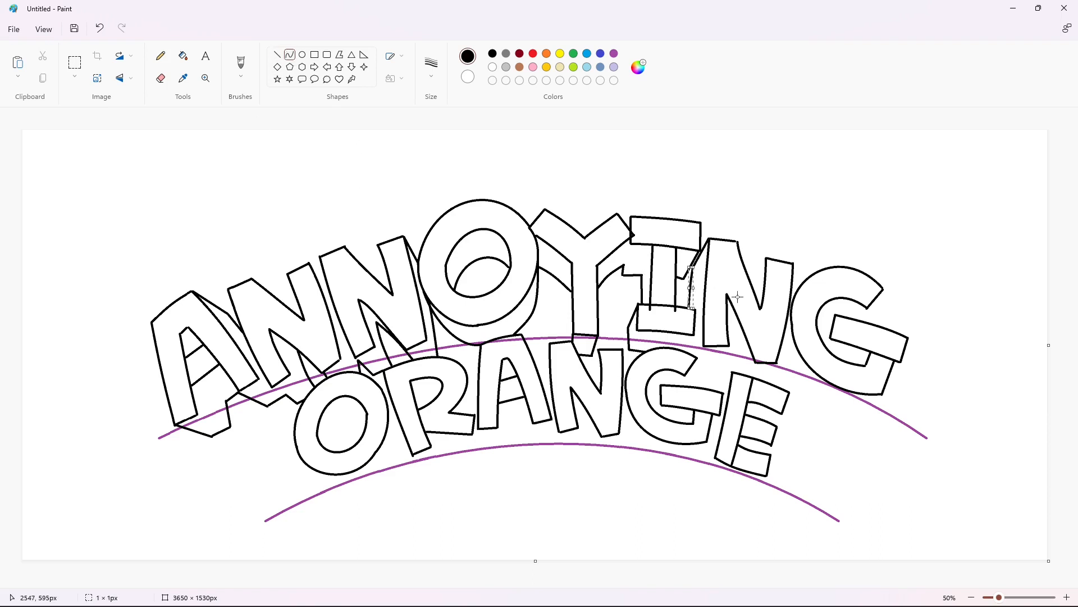
# Draw the third N's depth edges along its base and inside its upper notch
pyautogui.click(279, 55)
pyautogui.moveTo(715, 361); pyautogui.dragTo(723, 353)
pyautogui.moveTo(722, 352); pyautogui.dragTo(733, 372)
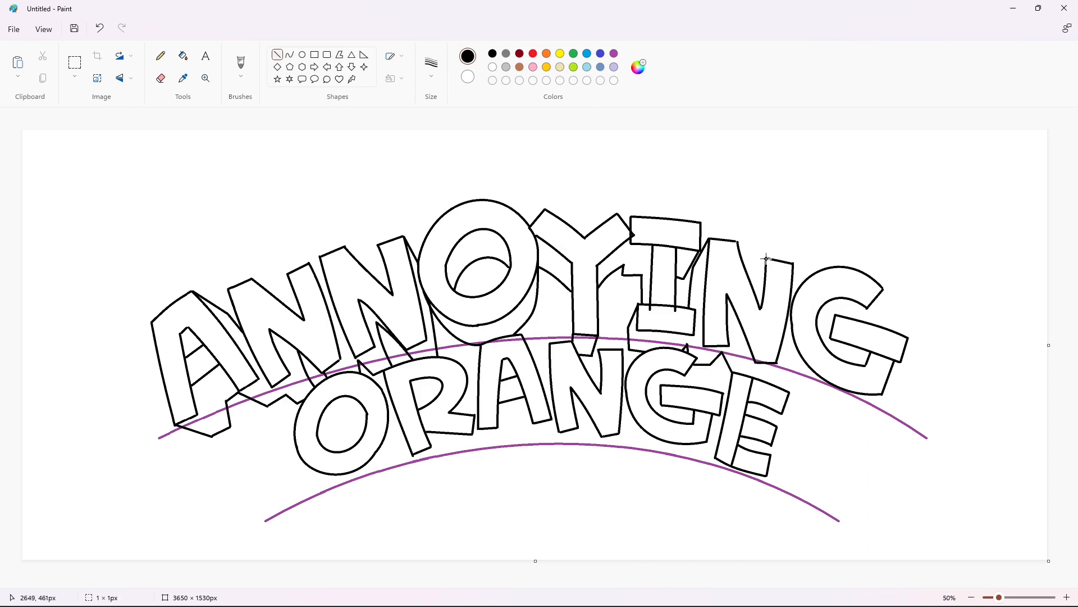
pyautogui.moveTo(767, 259); pyautogui.dragTo(751, 278)
# Draw depth edges beneath the G of ANNOYING and a short one inside its opening
pyautogui.moveTo(758, 378)
pyautogui.mouseDown()
pyautogui.moveTo(775, 368)
pyautogui.moveTo(849, 408)
pyautogui.moveTo(819, 436)
pyautogui.moveTo(882, 394)
pyautogui.mouseUp()
pyautogui.click(290, 55)
pyautogui.click(277, 55)
pyautogui.moveTo(853, 318); pyautogui.dragTo(868, 308)
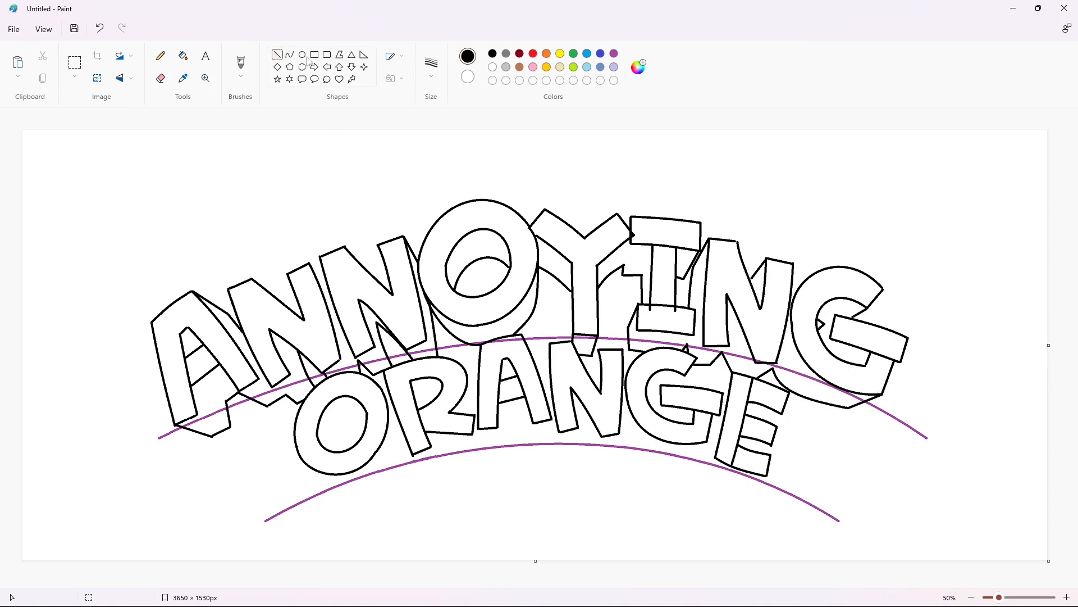
# Draw a depth arc inside the opening of the O in ORANGE
pyautogui.click(290, 54)
pyautogui.moveTo(365, 416)
pyautogui.mouseDown()
pyautogui.moveTo(335, 451)
pyautogui.moveTo(339, 424)
pyautogui.moveTo(352, 424)
pyautogui.mouseUp()
pyautogui.click(277, 55)
pyautogui.moveTo(307, 467); pyautogui.dragTo(409, 462)
pyautogui.click(289, 54)
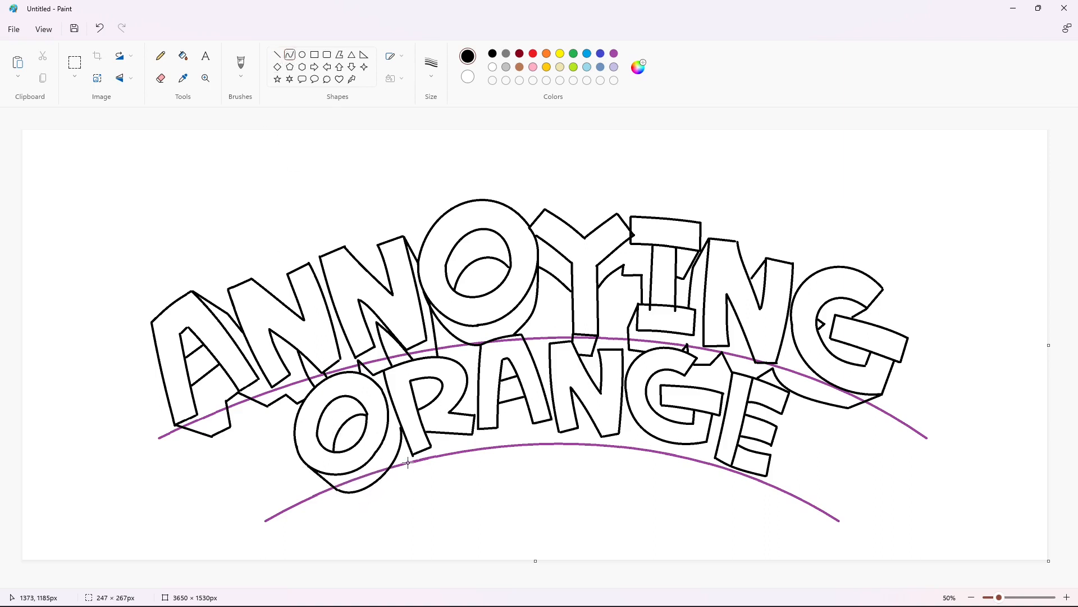
pyautogui.hotkey('ctrl', 'z')
pyautogui.hotkey('ctrl', 'z')
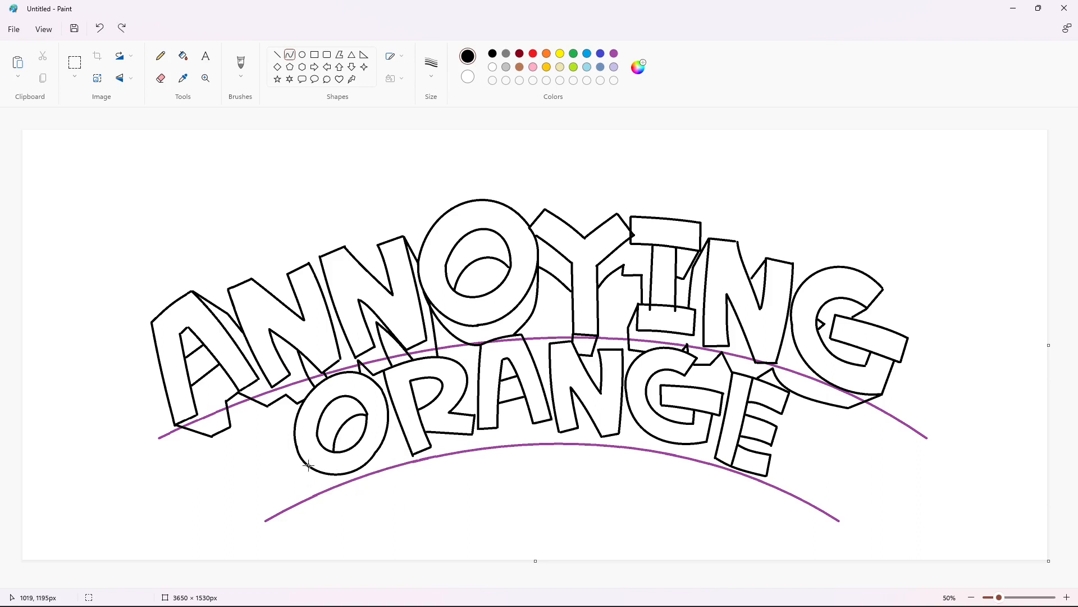
# Draw a single curved depth edge beneath the O of ORANGE, running from its lower left to the R
pyautogui.moveTo(309, 465); pyautogui.dragTo(403, 428)
pyautogui.moveTo(341, 497); pyautogui.dragTo(345, 510)
pyautogui.moveTo(376, 489); pyautogui.dragTo(401, 486)
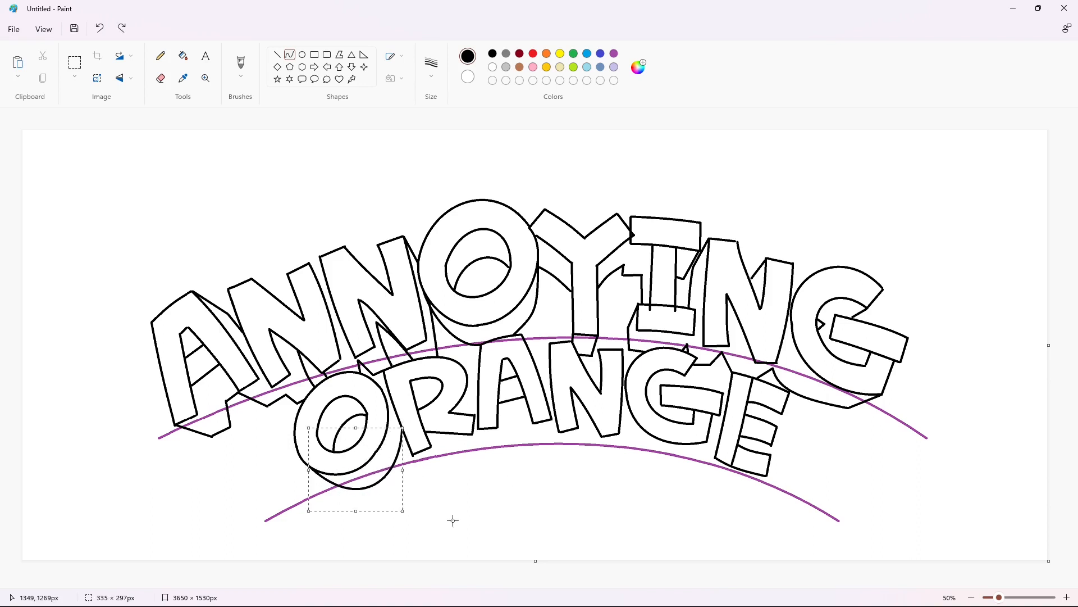
# Draw depth edges below the R's stem and leg and inside its bowl
pyautogui.click(279, 56)
pyautogui.moveTo(412, 454)
pyautogui.mouseDown()
pyautogui.moveTo(421, 470)
pyautogui.moveTo(477, 453)
pyautogui.moveTo(478, 430)
pyautogui.mouseUp()
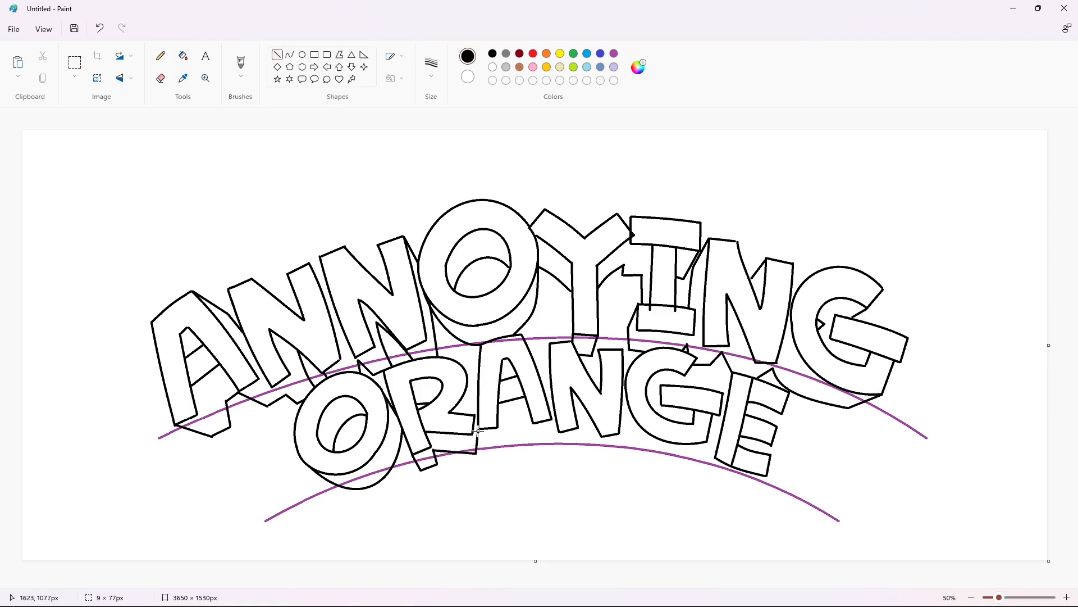
# Draw depth edges beside the R and beneath the A and N of ORANGE
pyautogui.moveTo(467, 381); pyautogui.dragTo(470, 415)
pyautogui.moveTo(499, 425); pyautogui.dragTo(528, 444)
pyautogui.click(549, 430)
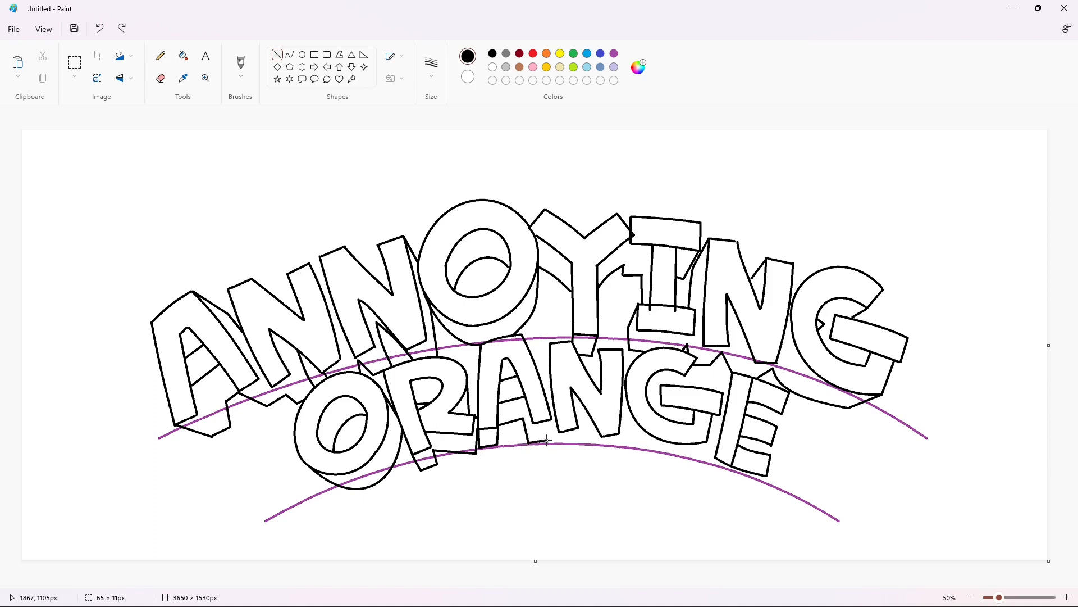
pyautogui.moveTo(548, 431); pyautogui.dragTo(619, 436)
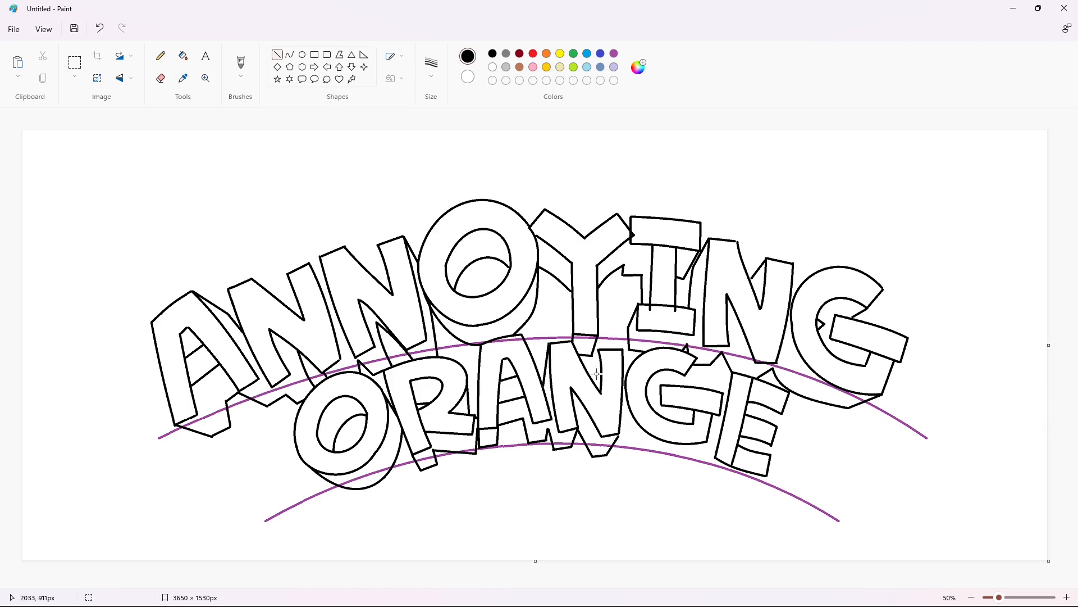
# Draw a curved depth edge beneath the G of ORANGE and straight depth edges beneath the E, between its arms and inside the G
pyautogui.click(289, 54)
pyautogui.moveTo(619, 436)
pyautogui.mouseDown()
pyautogui.moveTo(690, 460)
pyautogui.moveTo(641, 460)
pyautogui.moveTo(698, 454)
pyautogui.mouseUp()
pyautogui.click(277, 55)
pyautogui.moveTo(697, 455)
pyautogui.mouseDown()
pyautogui.moveTo(694, 472)
pyautogui.moveTo(740, 491)
pyautogui.moveTo(767, 476)
pyautogui.mouseUp()
pyautogui.moveTo(763, 453); pyautogui.dragTo(782, 414)
pyautogui.moveTo(712, 388); pyautogui.dragTo(660, 397)
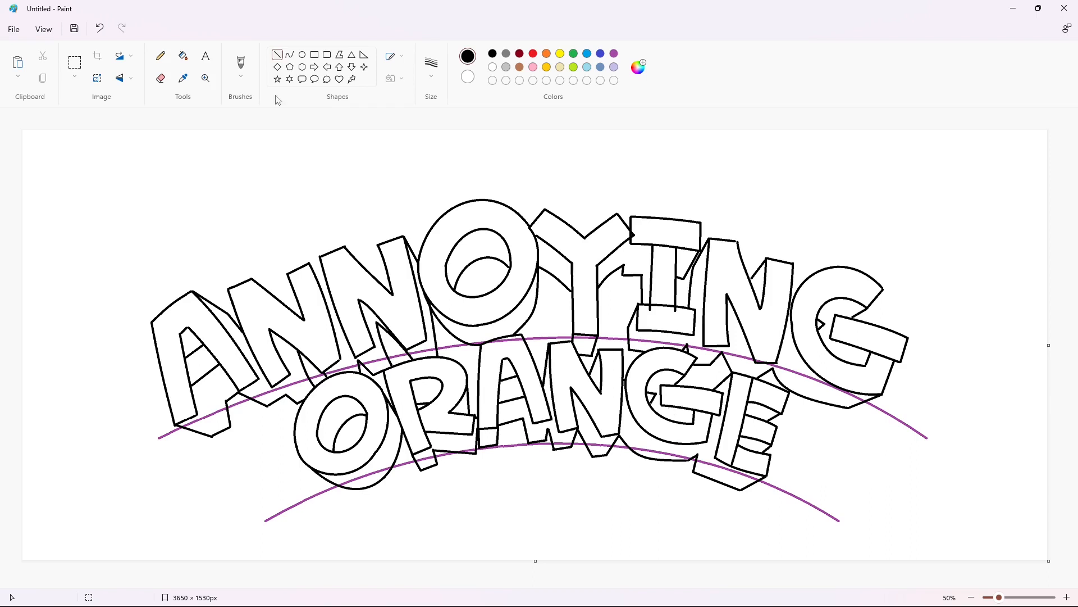
# Fill the background, the gaps between the letters and the second-to-last letter of ANNOYING with purple to absorb the arched guides
pyautogui.click(184, 56)
pyautogui.click(614, 54)
pyautogui.click(393, 185)
pyautogui.click(618, 304)
pyautogui.click(545, 304)
pyautogui.click(694, 292)
pyautogui.click(747, 361)
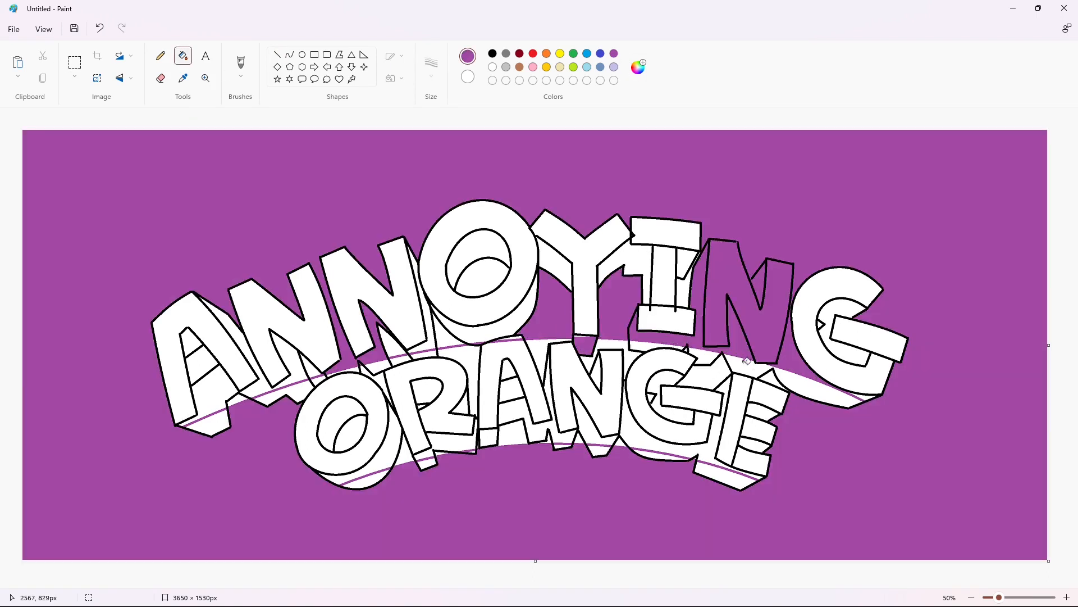
# Fill the remaining areas crossed by the purple guides with purple, including depth faces of ORANGE and the left letters of ANNOYING
pyautogui.click(674, 455)
pyautogui.click(601, 441)
pyautogui.click(540, 439)
pyautogui.click(450, 452)
pyautogui.click(365, 475)
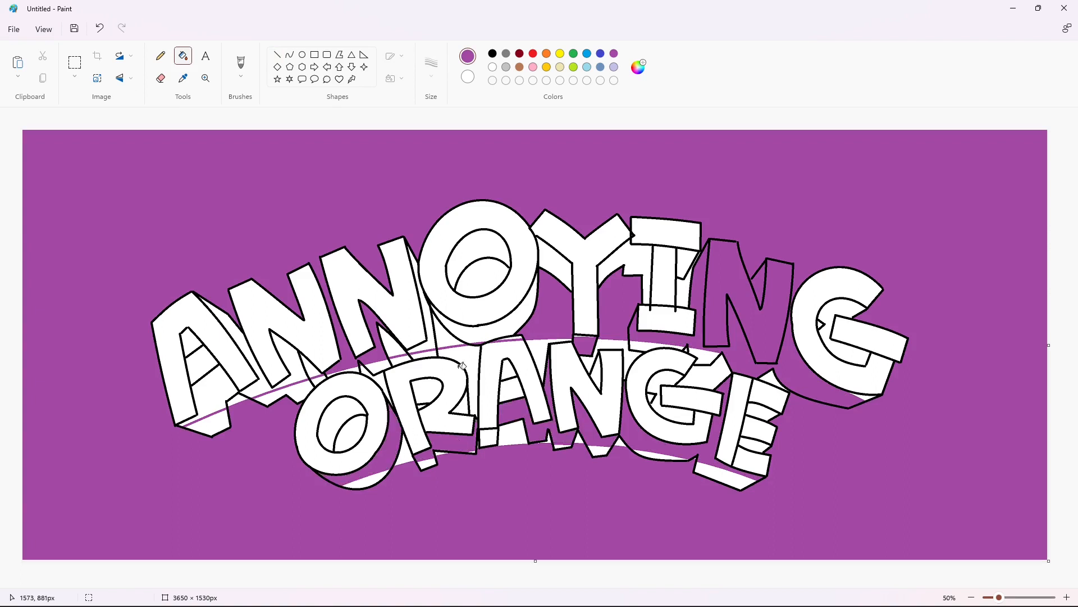
pyautogui.click(462, 365)
pyautogui.click(532, 350)
pyautogui.click(215, 398)
pyautogui.click(434, 341)
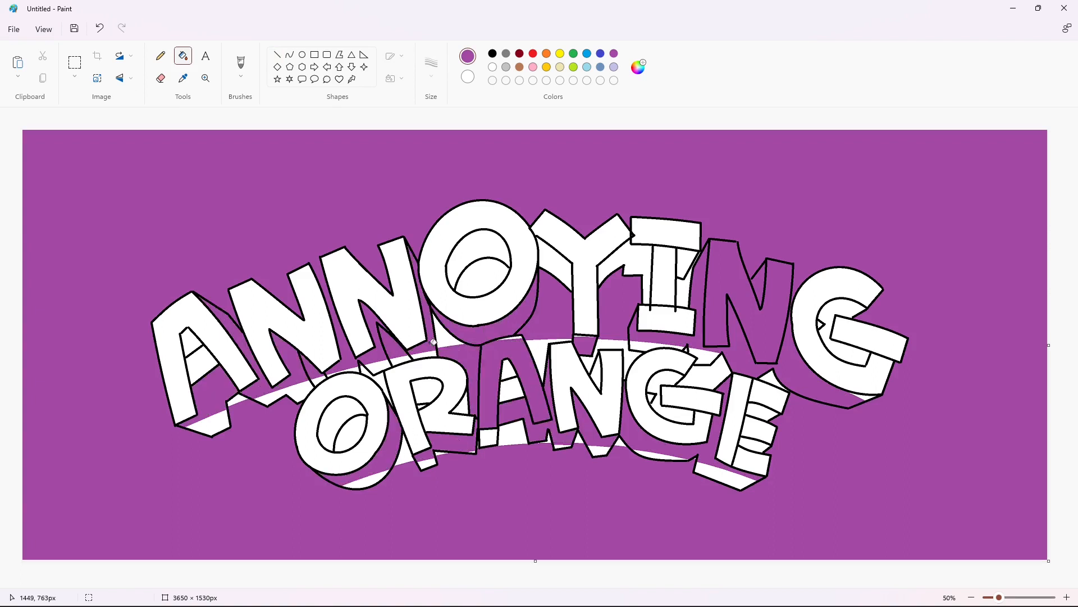
# Fill the purple background and the purple areas in and around the ORANGE letters with white
pyautogui.click(492, 66)
pyautogui.click(618, 480)
pyautogui.click(708, 445)
pyautogui.click(593, 432)
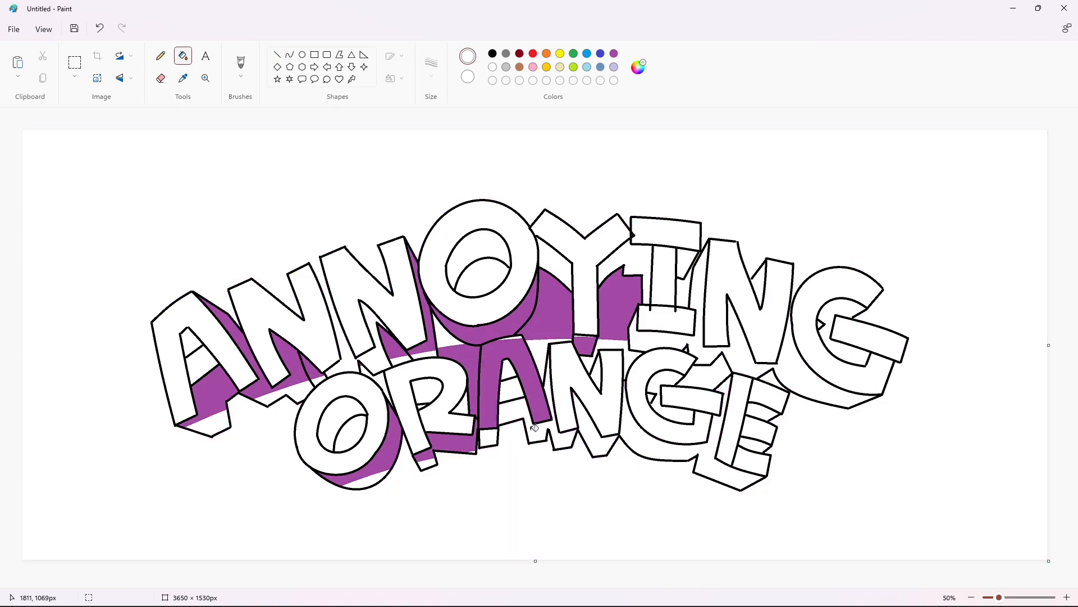
pyautogui.click(532, 393)
pyautogui.click(472, 409)
pyautogui.click(449, 452)
pyautogui.click(365, 475)
# Fill the remaining purple depth faces and gaps of ANNOYING with white, from the A through the Y
pyautogui.click(250, 361)
pyautogui.click(313, 363)
pyautogui.click(313, 366)
pyautogui.click(401, 348)
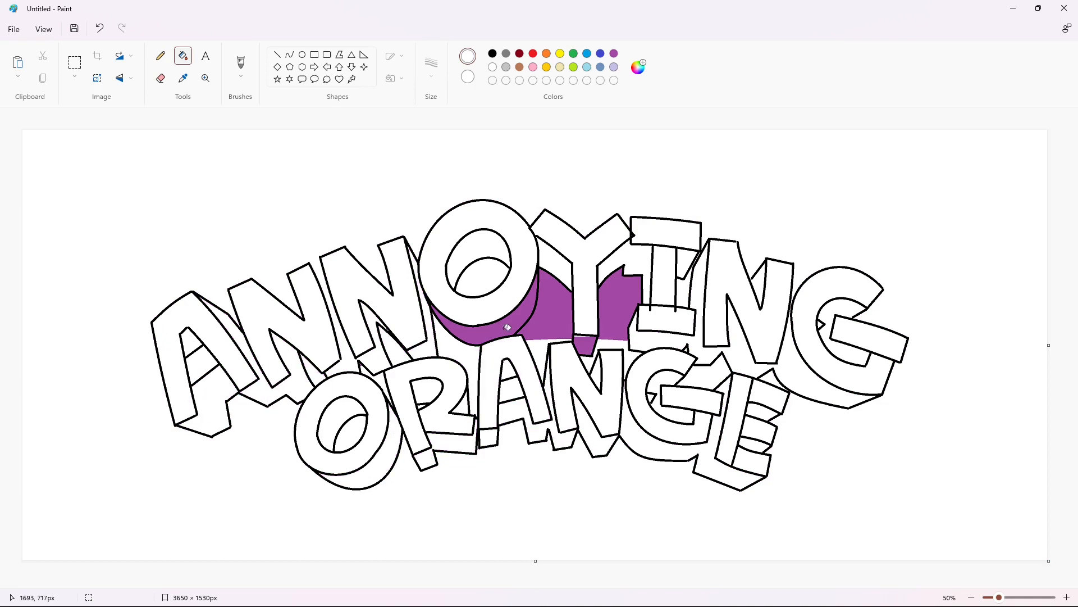
pyautogui.click(507, 327)
pyautogui.click(582, 338)
pyautogui.click(631, 313)
# Erase the overlapping inner lines and leftover fragments around the crossbar of the A in ANNOYING using white lines and fills
pyautogui.click(277, 54)
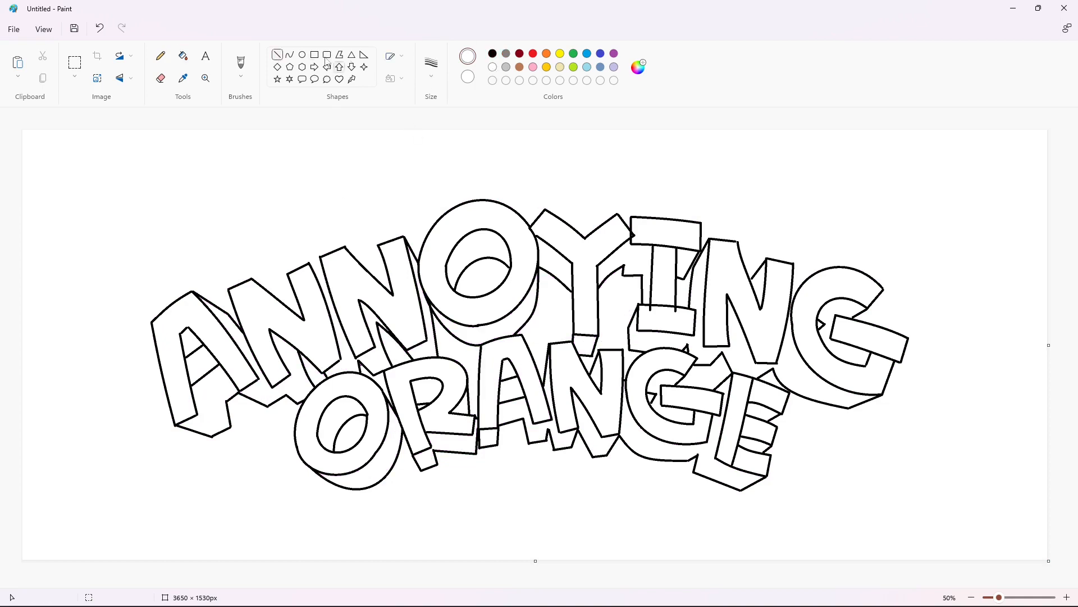
pyautogui.scroll(2, 609, 493)
pyautogui.scroll(-2, 609, 493)
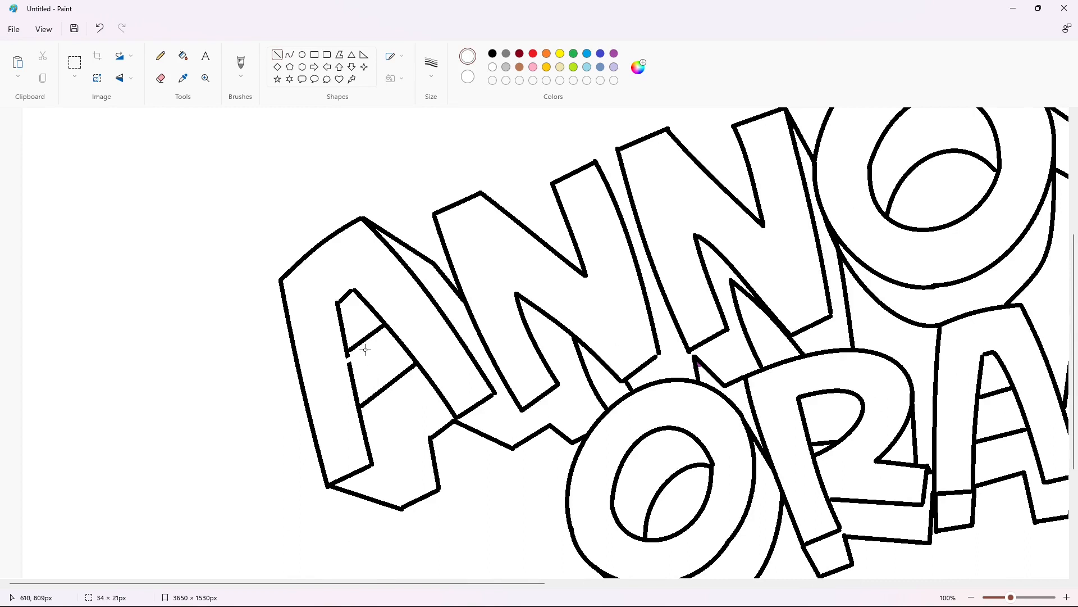
pyautogui.moveTo(384, 331); pyautogui.dragTo(396, 321)
pyautogui.click(425, 342)
pyautogui.moveTo(408, 364); pyautogui.dragTo(429, 349)
pyautogui.click(441, 371)
pyautogui.moveTo(363, 400); pyautogui.dragTo(344, 412)
pyautogui.click(418, 436)
pyautogui.click(183, 56)
pyautogui.click(393, 334)
pyautogui.click(352, 376)
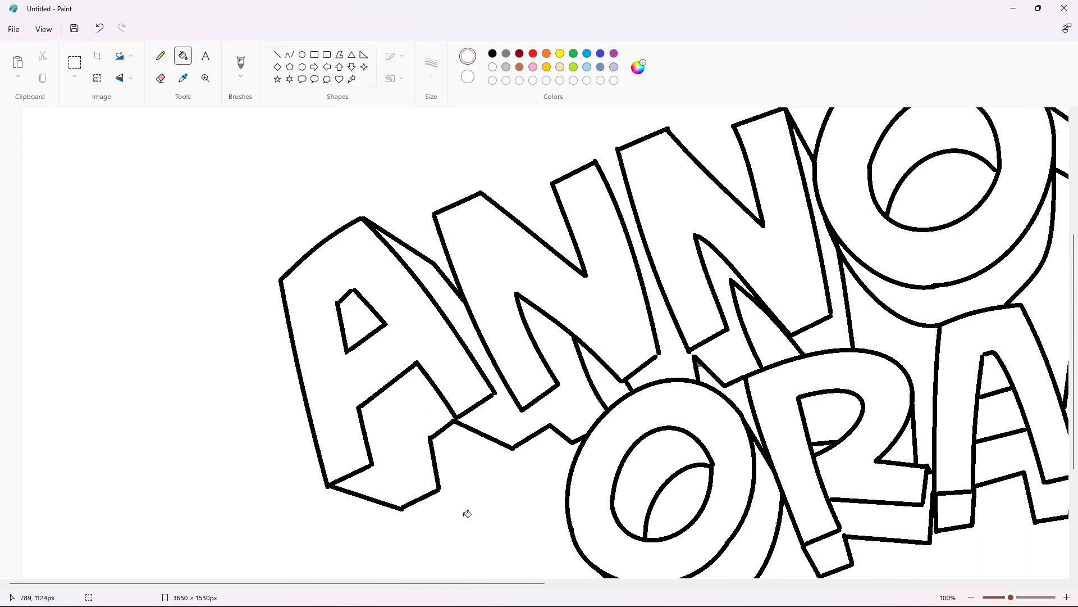
# Clear the leftover guide color beneath the second N of ANNOYING by filling the area with purple and refilling it with white
pyautogui.click(615, 56)
pyautogui.click(737, 395)
pyautogui.click(494, 69)
pyautogui.click(737, 395)
# Erase the overlapping inner lines in the R and the A of ORANGE with white lines and fills
pyautogui.moveTo(479, 583); pyautogui.dragTo(620, 585)
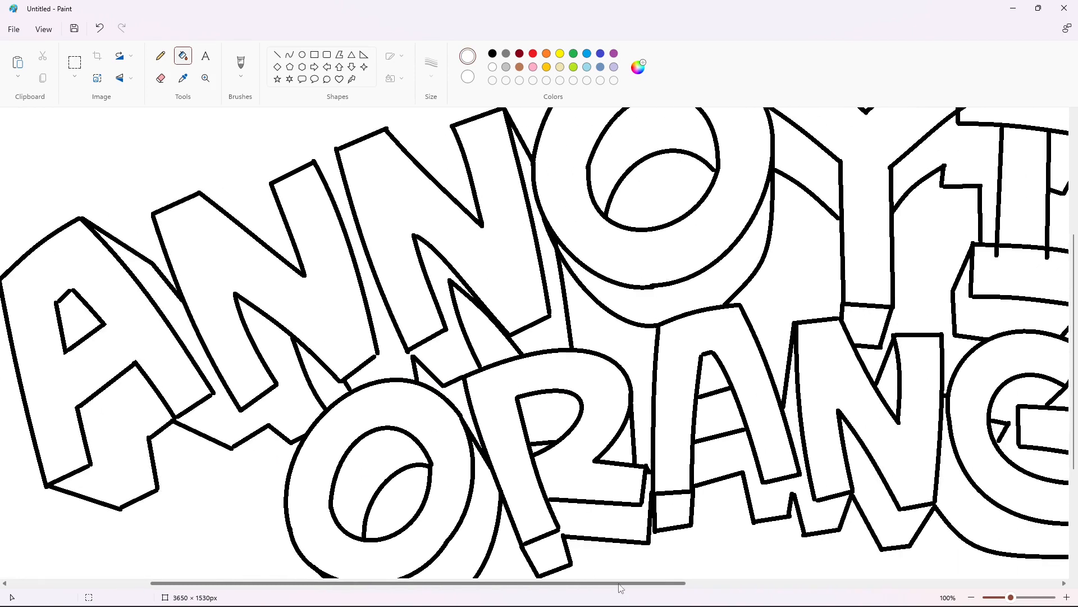
pyautogui.click(277, 54)
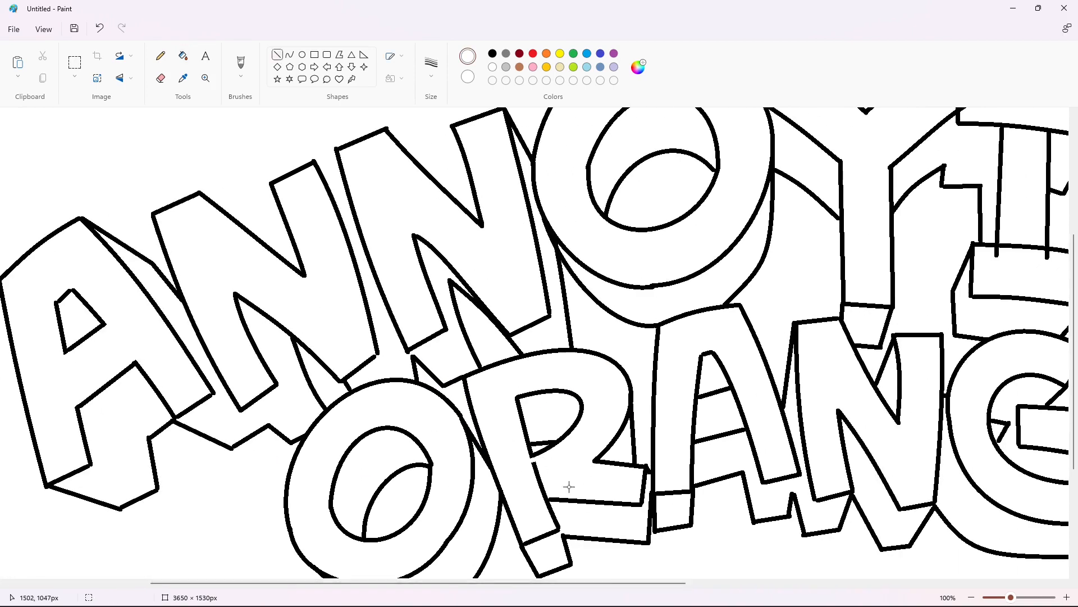
pyautogui.moveTo(521, 493); pyautogui.dragTo(554, 496)
pyautogui.moveTo(690, 409); pyautogui.dragTo(686, 438)
pyautogui.click(183, 55)
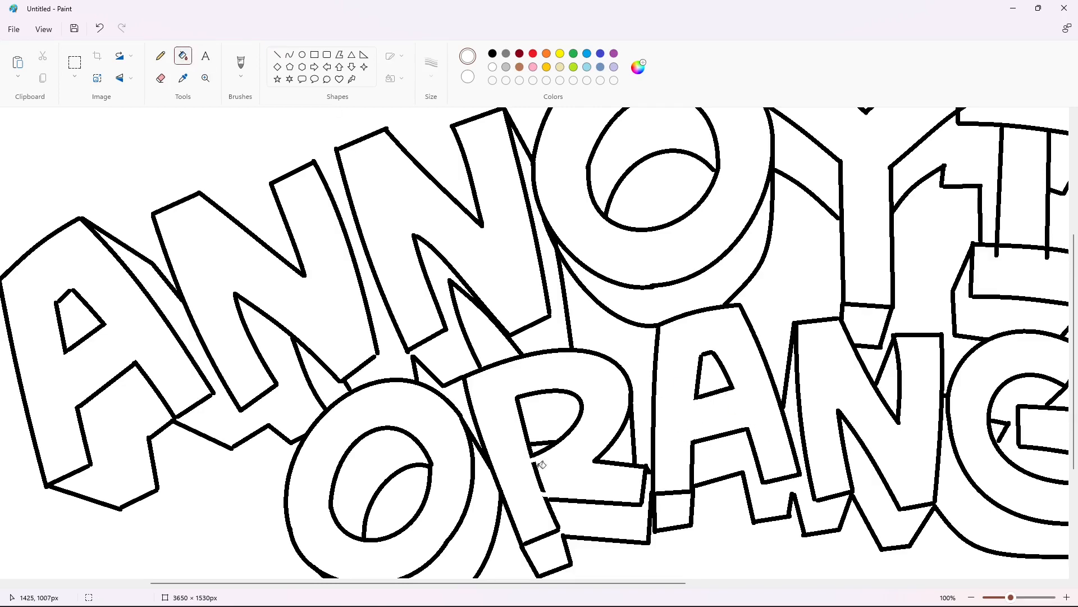
# Erase the inner lines joining the G's bar to its curve and the E's stem to its arms in ORANGE
pyautogui.hscroll(7, 798, 568)
pyautogui.scroll(-3, 598, 304)
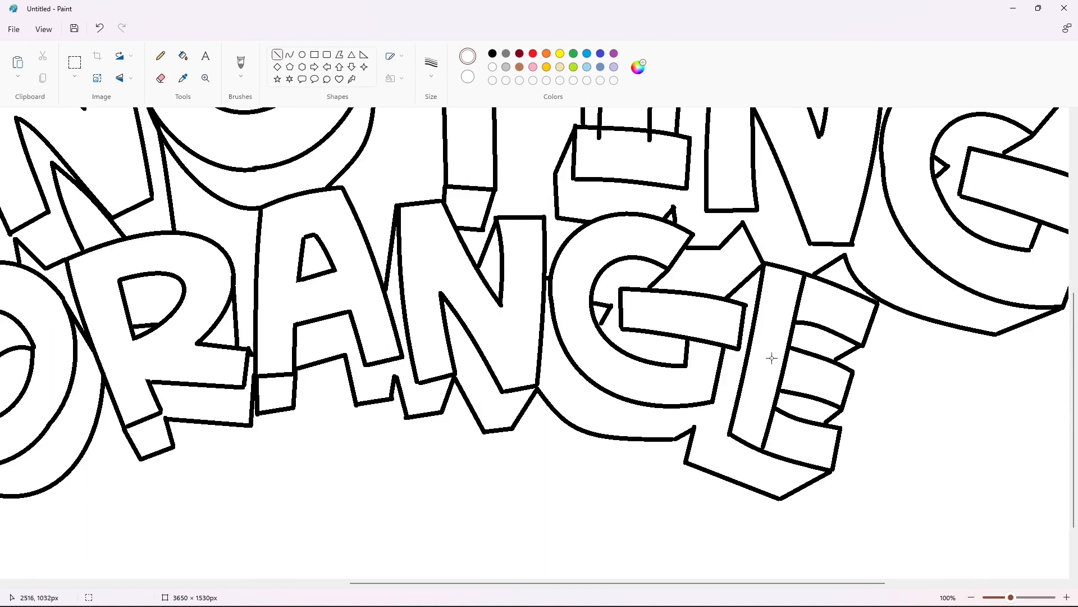
pyautogui.moveTo(718, 344)
pyautogui.mouseDown()
pyautogui.moveTo(721, 330)
pyautogui.moveTo(693, 326)
pyautogui.mouseUp()
pyautogui.moveTo(809, 276); pyautogui.dragTo(801, 273)
pyautogui.moveTo(752, 384)
pyautogui.mouseDown()
pyautogui.moveTo(792, 385)
pyautogui.moveTo(772, 449)
pyautogui.mouseUp()
pyautogui.click(183, 56)
pyautogui.click(706, 341)
pyautogui.click(798, 299)
pyautogui.click(785, 367)
# Erase the Y's overlaps with the O and I in ANNOYING and the inner lines between the I's stem and bars
pyautogui.scroll(3, 875, 438)
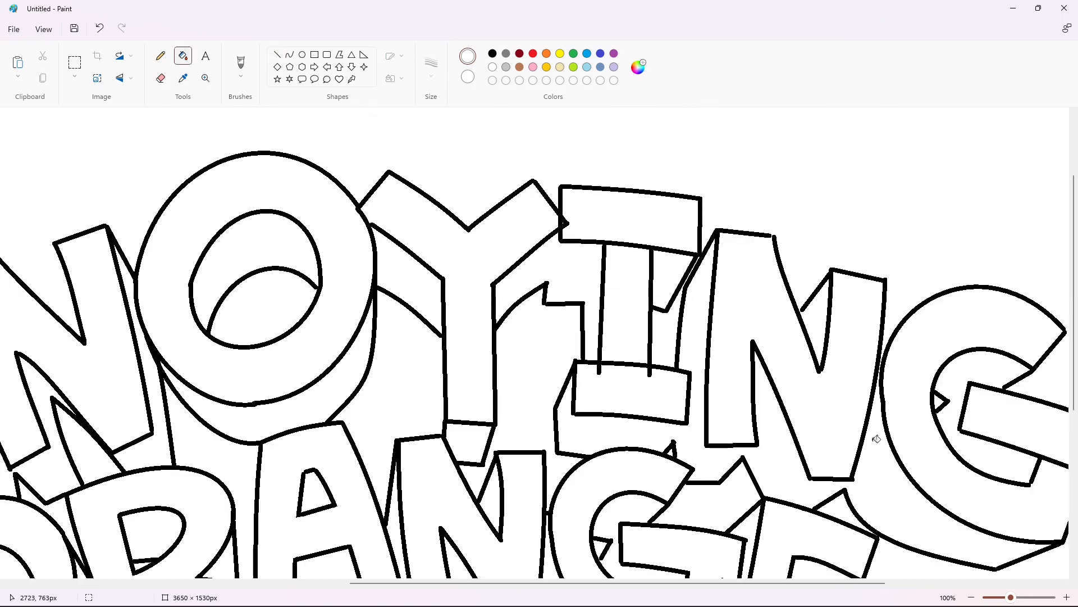
pyautogui.click(278, 55)
pyautogui.moveTo(387, 223); pyautogui.dragTo(352, 219)
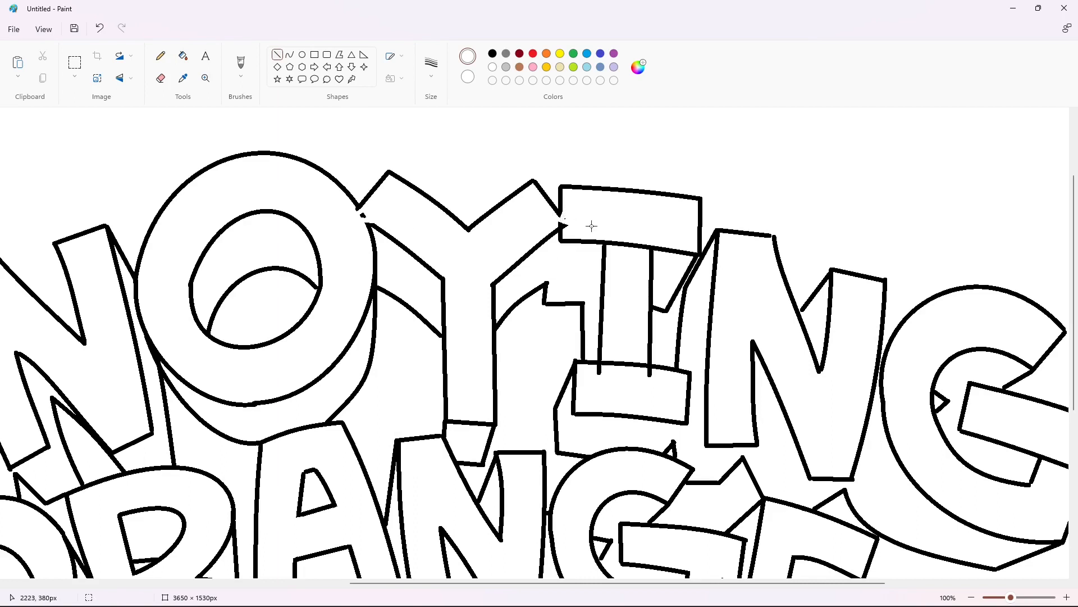
pyautogui.moveTo(564, 219); pyautogui.dragTo(568, 224)
pyautogui.click(183, 55)
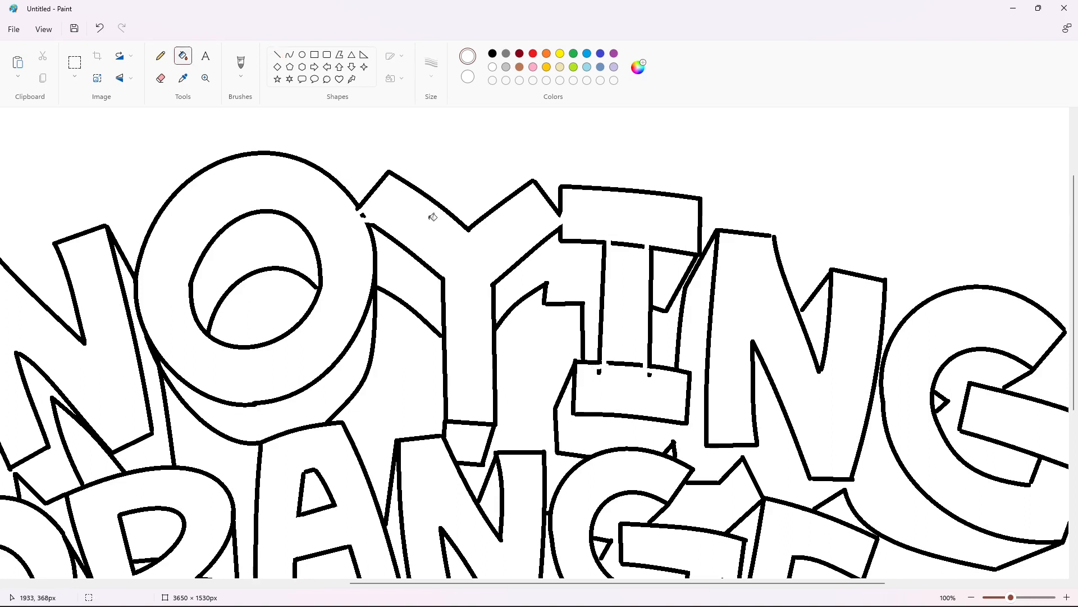
pyautogui.click(630, 243)
pyautogui.click(632, 362)
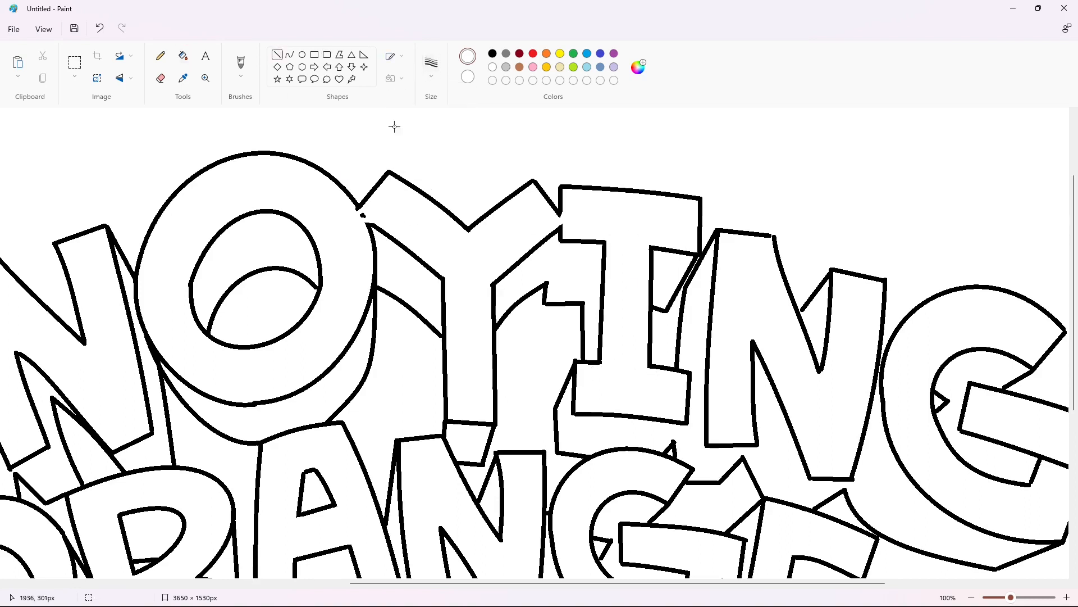
pyautogui.click(184, 56)
pyautogui.click(362, 215)
# Touch up the outline of the last N in ANNOYING and erase the inner line joining the final G's bar to its curve
pyautogui.click(277, 55)
pyautogui.moveTo(801, 309); pyautogui.dragTo(805, 311)
pyautogui.hscroll(3, 570, 575)
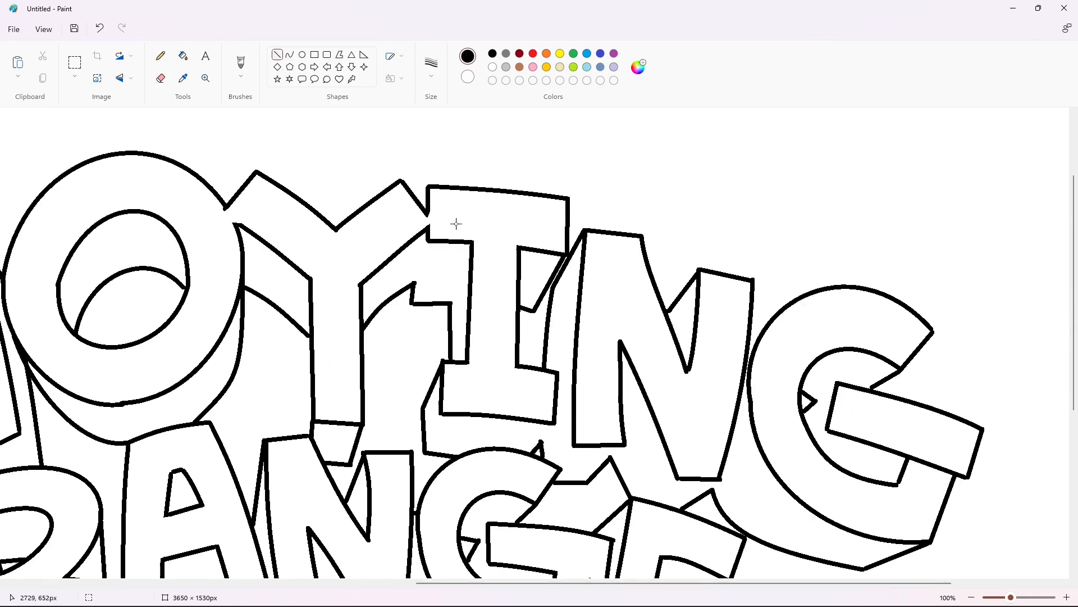
pyautogui.click(493, 67)
pyautogui.moveTo(915, 471); pyautogui.dragTo(922, 442)
pyautogui.click(183, 56)
# Fill the opening and depth faces of the A and the lower depth faces of the first N in ANNOYING with black
pyautogui.click(972, 597)
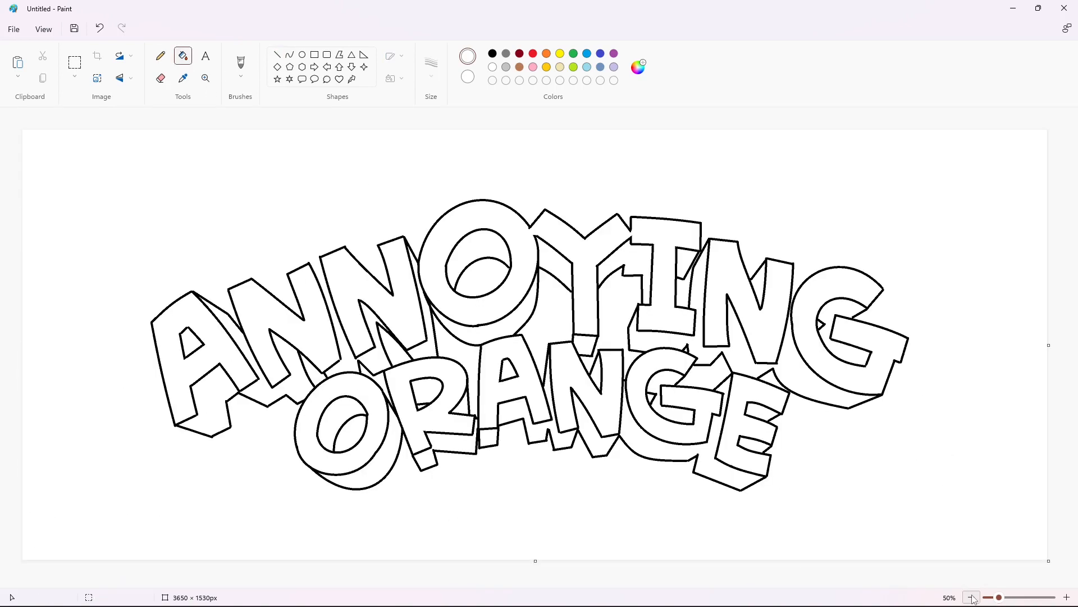
pyautogui.click(492, 53)
pyautogui.click(191, 344)
pyautogui.click(199, 388)
pyautogui.click(292, 393)
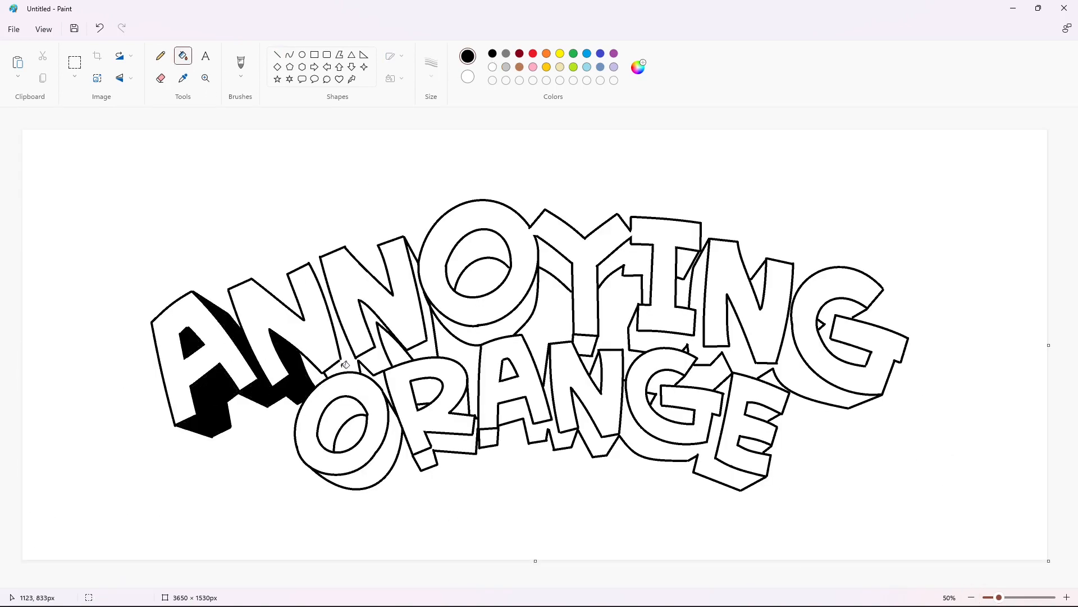
# Undo the black fill beside the first N of ANNOYING and close its depth outline with a short black line from its upper-right corner
pyautogui.click(345, 364)
pyautogui.hotkey('ctrl', 'z')
pyautogui.scroll(2, 706, 507)
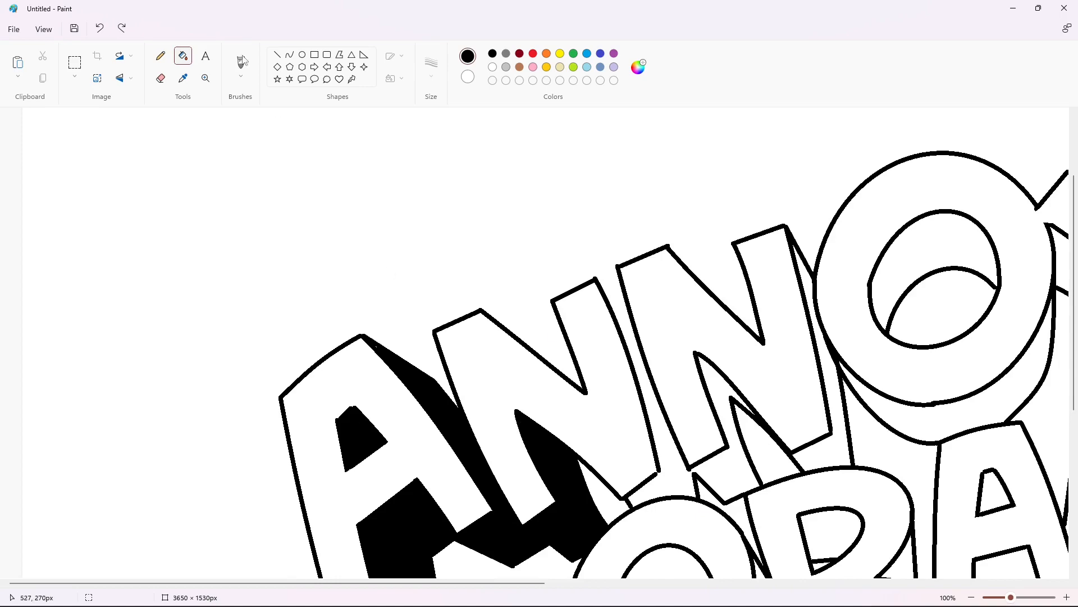
pyautogui.click(277, 55)
pyautogui.moveTo(596, 279); pyautogui.dragTo(626, 310)
pyautogui.click(973, 598)
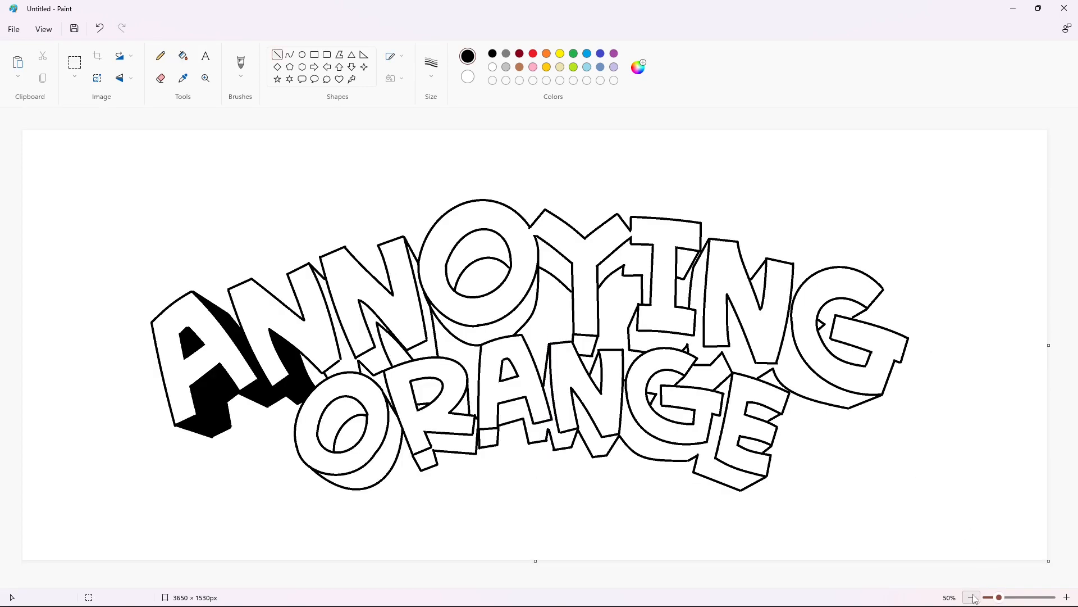
# Fill the depth faces of the first two Ns, the O, the Y and the upper part of the I in ANNOYING with black
pyautogui.click(183, 55)
pyautogui.click(371, 366)
pyautogui.click(434, 348)
pyautogui.click(495, 332)
pyautogui.click(466, 258)
pyautogui.click(557, 266)
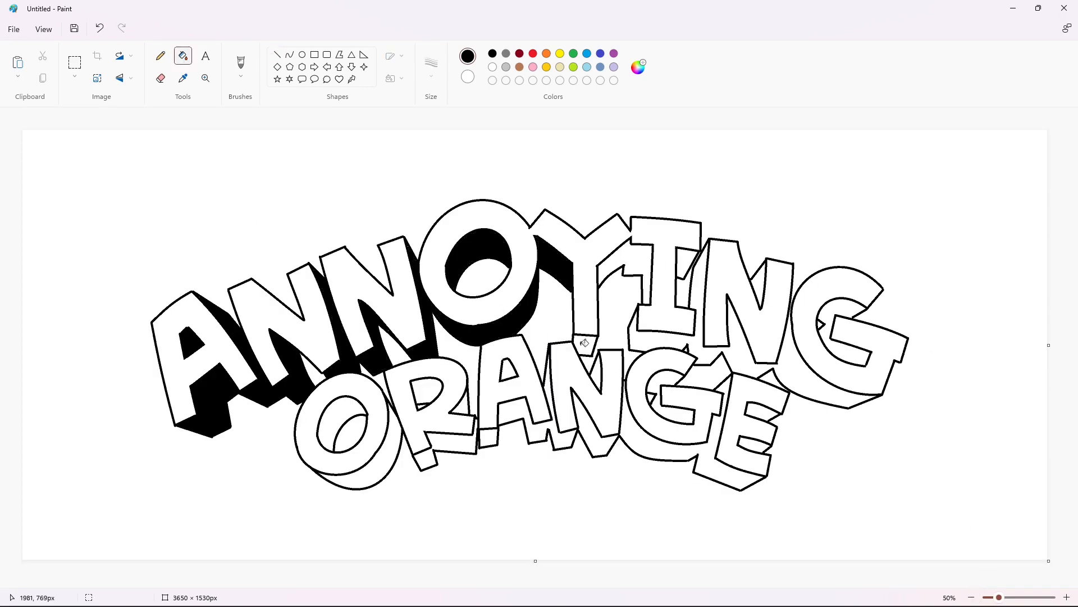
pyautogui.click(584, 343)
pyautogui.click(623, 264)
pyautogui.click(684, 267)
# Undo the black fill beneath the I and close the outline gap between the last N and G of ANNOYING
pyautogui.click(653, 339)
pyautogui.hotkey('ctrl', 'z')
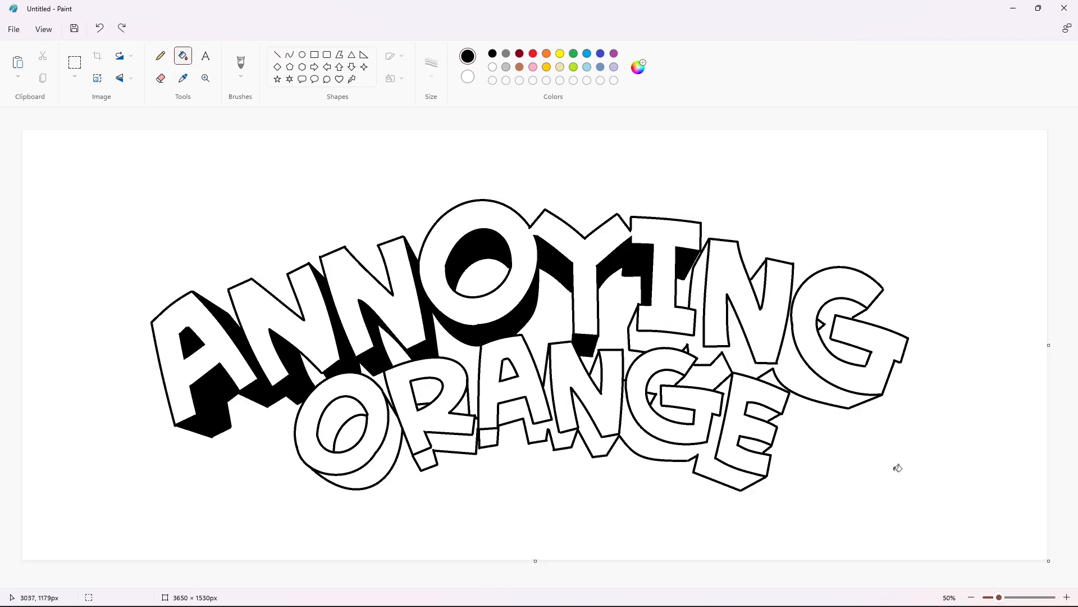
pyautogui.click(1067, 598)
pyautogui.moveTo(528, 584); pyautogui.dragTo(844, 588)
pyautogui.scroll(-2, 783, 532)
pyautogui.click(277, 55)
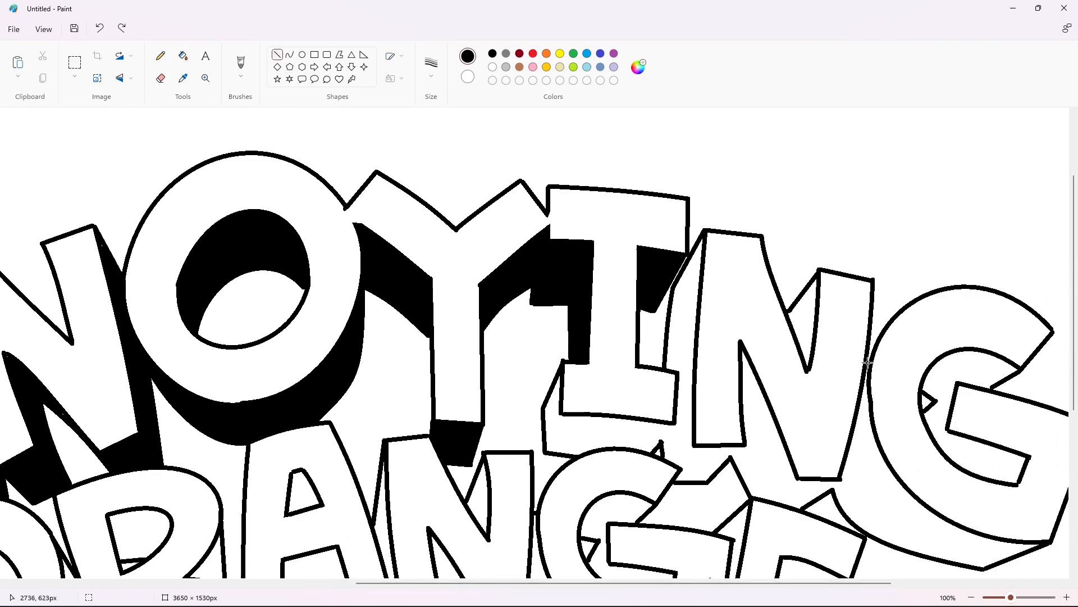
# Fill the remaining depth faces of the I, N and G at the end of ANNOYING with black
pyautogui.click(973, 598)
pyautogui.click(183, 55)
pyautogui.click(740, 344)
pyautogui.click(760, 284)
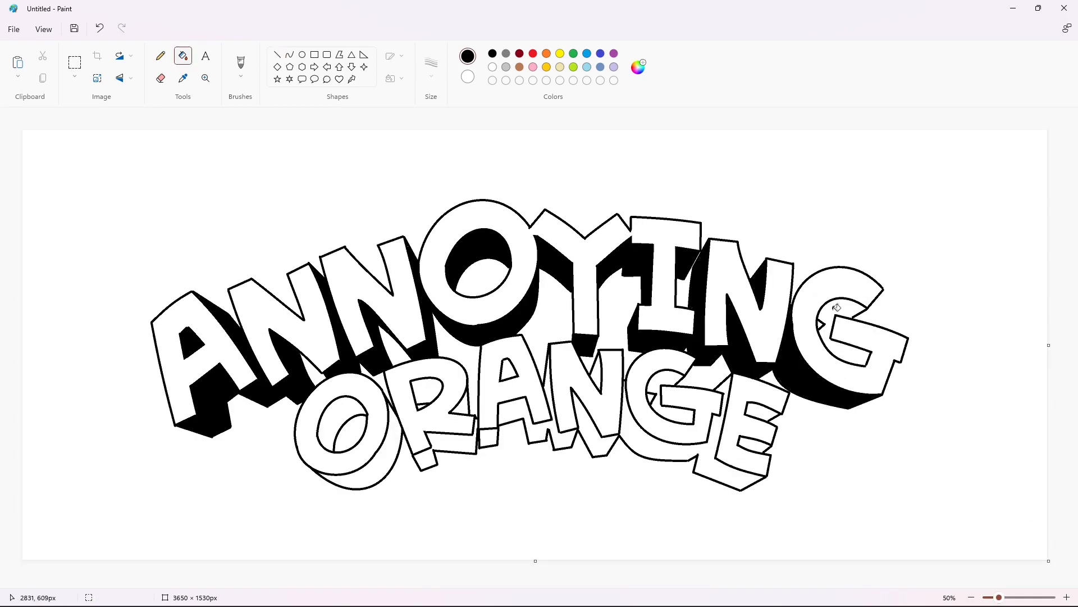
pyautogui.click(837, 308)
# Fill the depth faces and inner depth areas of the O, R and A in ORANGE with black
pyautogui.click(338, 414)
pyautogui.click(395, 447)
pyautogui.click(433, 391)
pyautogui.click(460, 407)
pyautogui.click(514, 412)
pyautogui.click(514, 372)
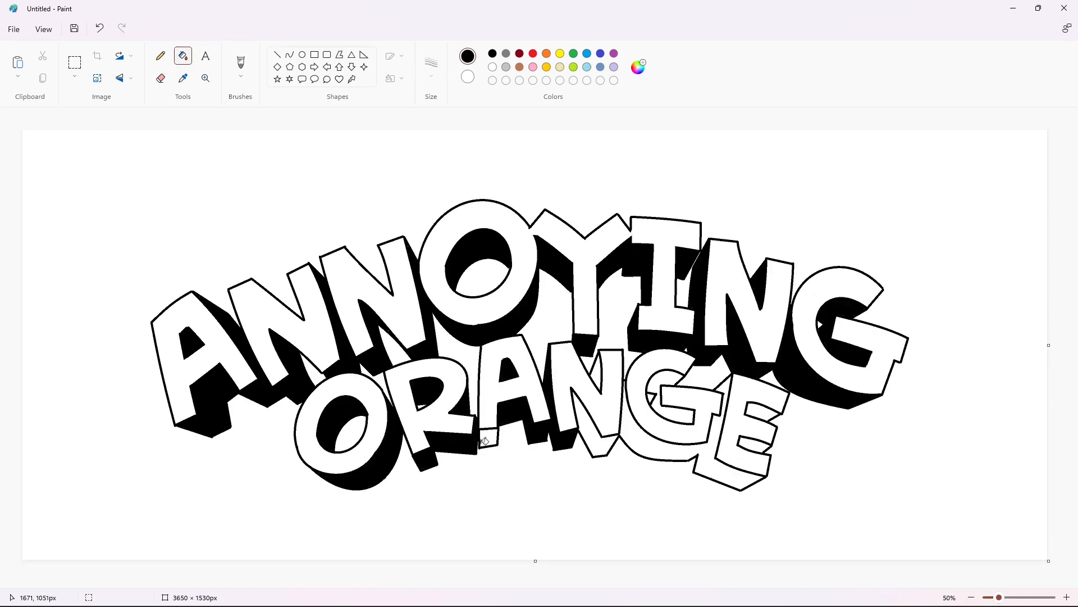
# Fill the last depth face of the A and those of the N, G and E in ORANGE with black
pyautogui.click(485, 442)
pyautogui.click(610, 372)
pyautogui.click(637, 429)
pyautogui.click(663, 379)
pyautogui.click(745, 432)
pyautogui.click(765, 411)
# Try filling the A and the first N of ANNOYING with the palette's orange
pyautogui.click(546, 53)
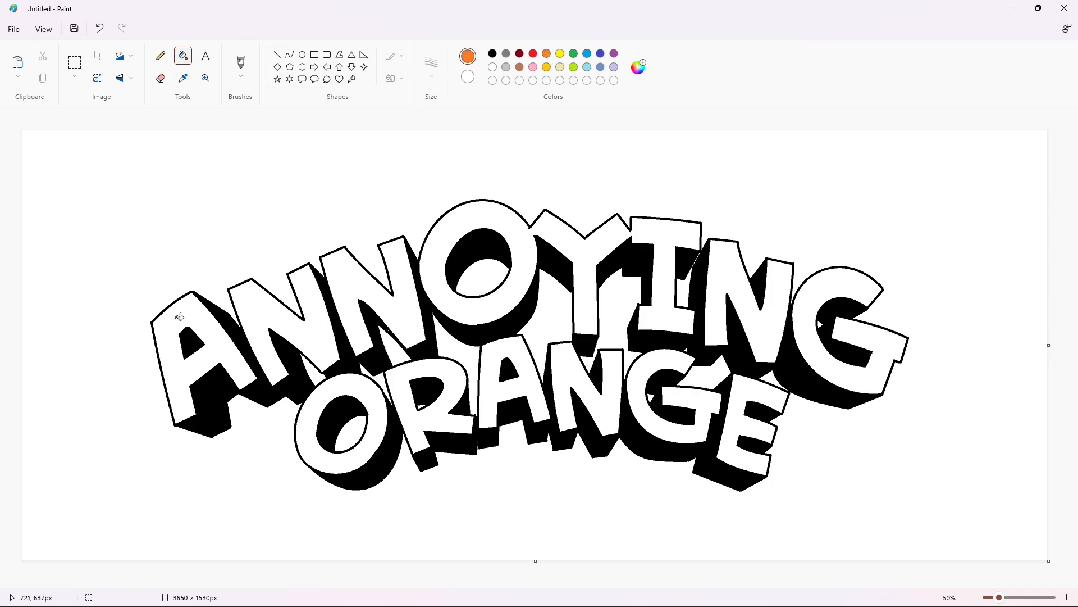
pyautogui.click(214, 344)
pyautogui.click(313, 297)
# Define the custom golden orange #FFB21E and fill the A of ANNOYING with it
pyautogui.click(639, 67)
pyautogui.click(400, 195)
pyautogui.click(460, 445)
pyautogui.click(219, 339)
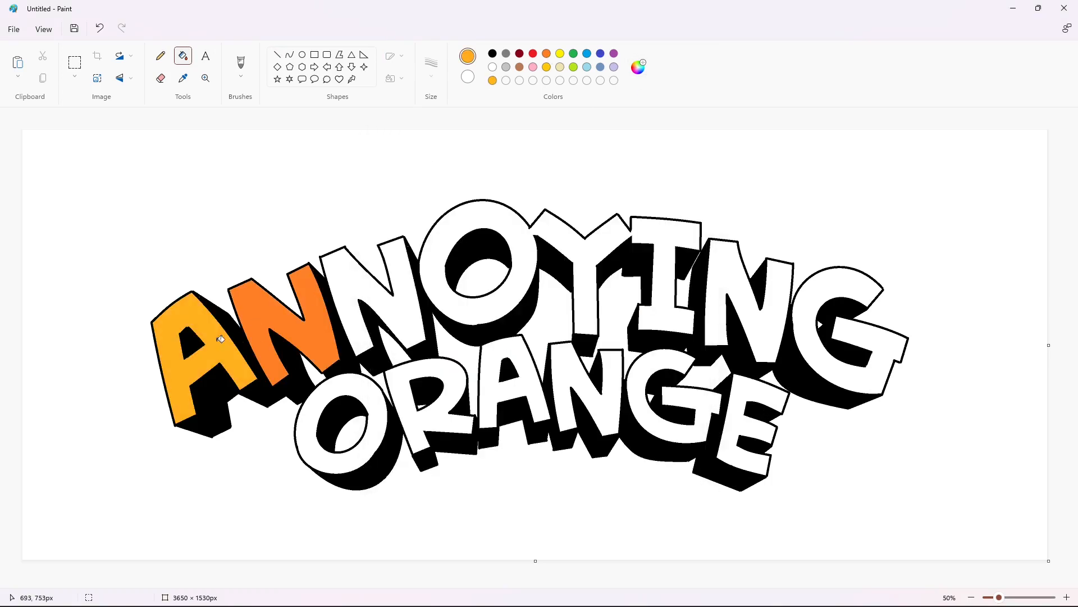
# Fill the remaining letter faces of ANNOYING with the golden orange #FFB21E
pyautogui.click(638, 67)
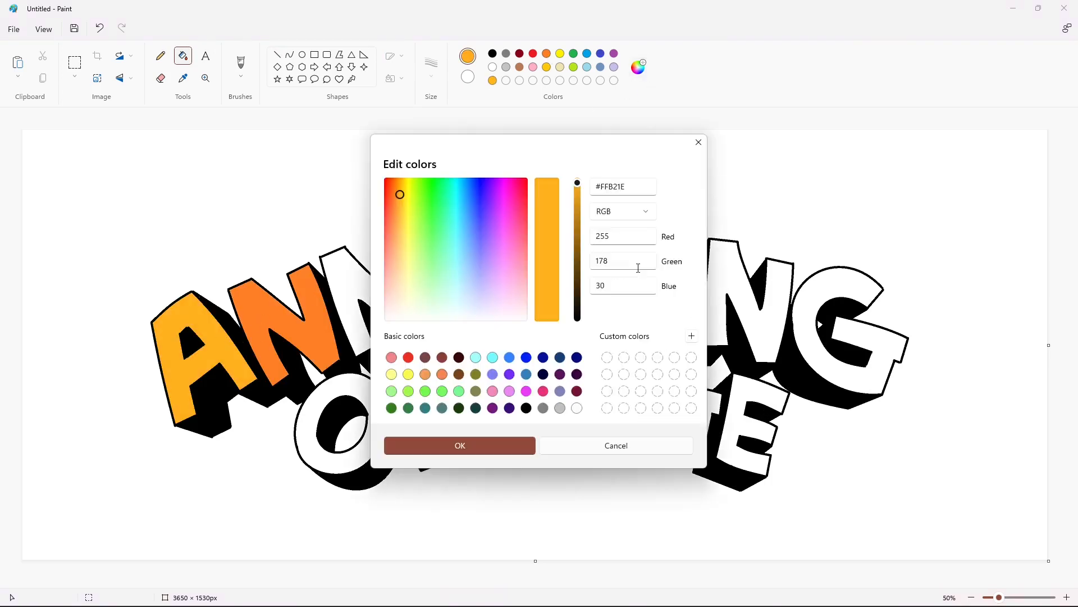
pyautogui.click(568, 445)
pyautogui.click(333, 309)
pyautogui.click(342, 305)
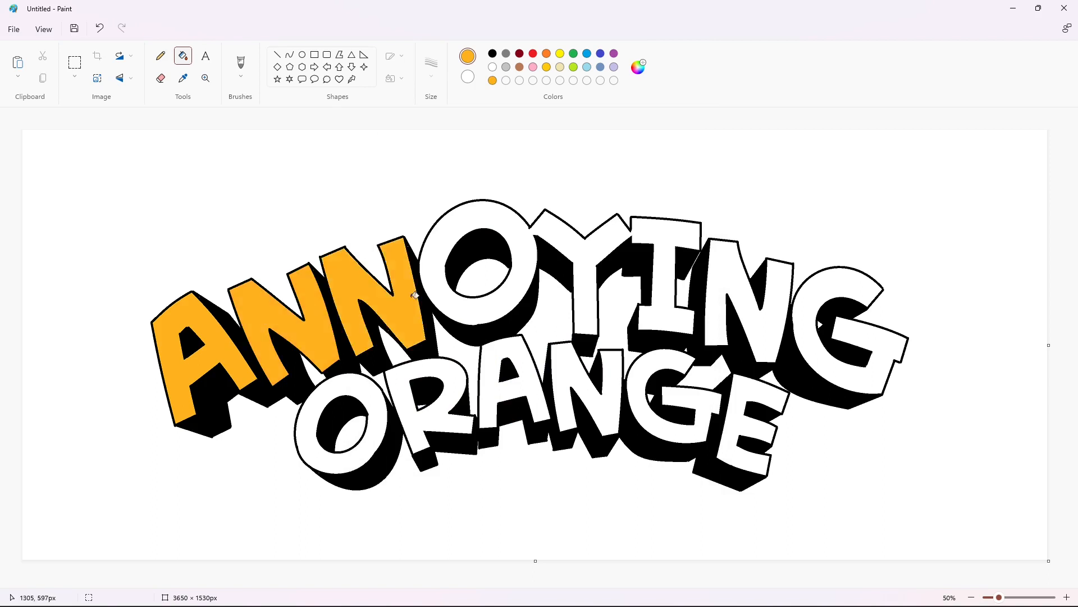
pyautogui.click(572, 299)
pyautogui.click(712, 309)
pyautogui.click(803, 337)
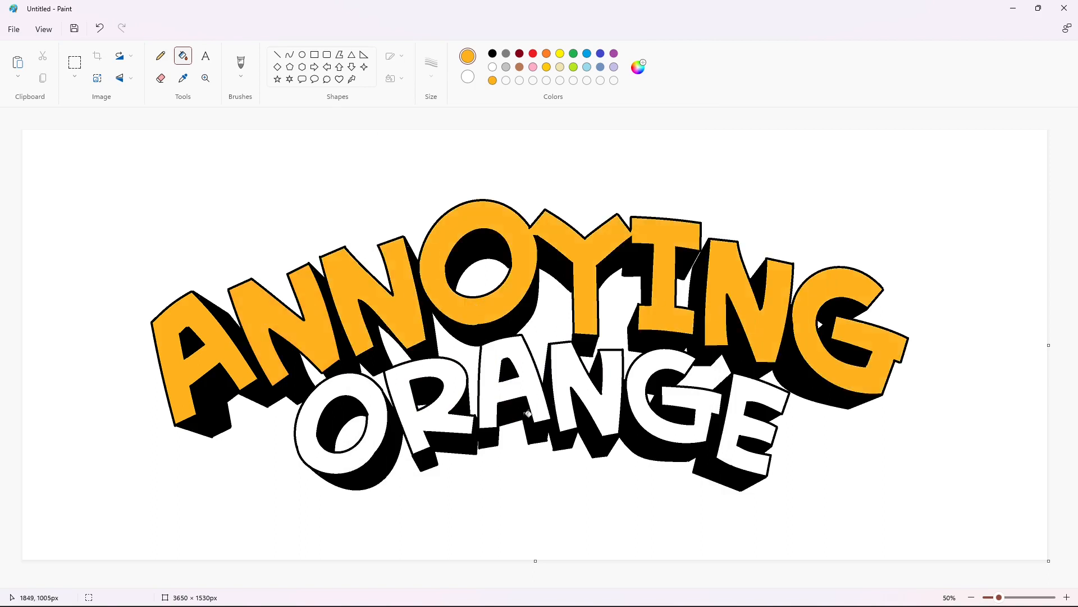
# Fill all the letter faces of ORANGE with the same golden orange
pyautogui.click(382, 415)
pyautogui.click(430, 420)
pyautogui.click(532, 384)
pyautogui.click(561, 390)
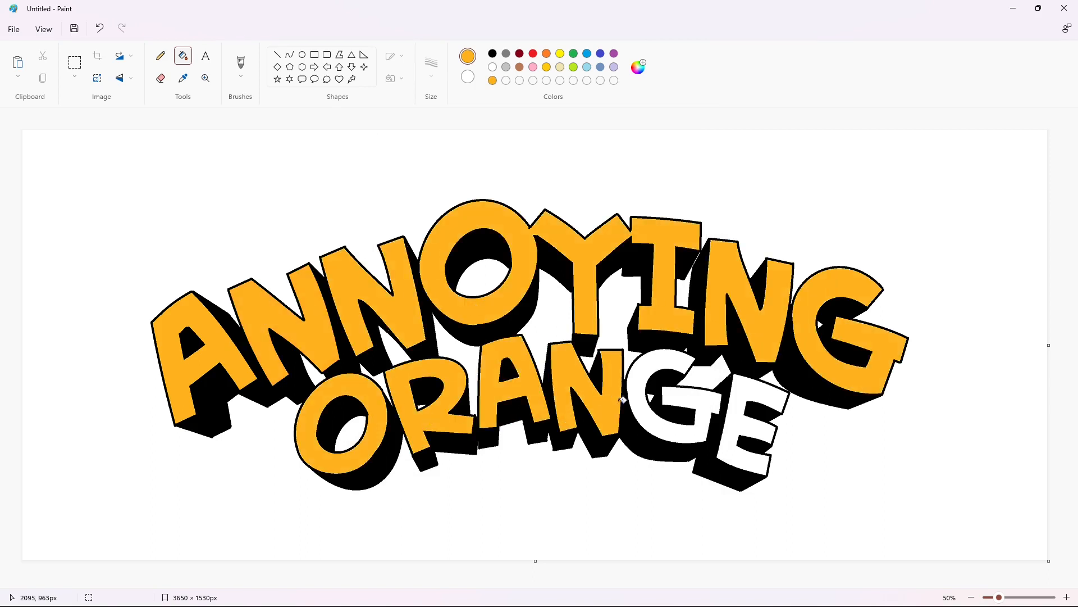
pyautogui.click(646, 402)
pyautogui.click(738, 417)
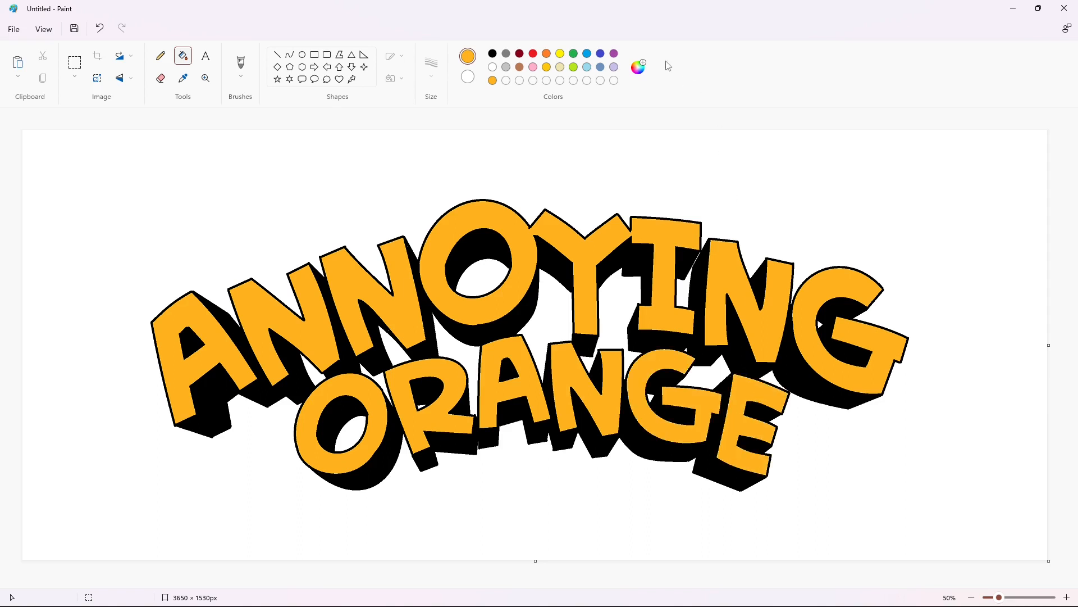